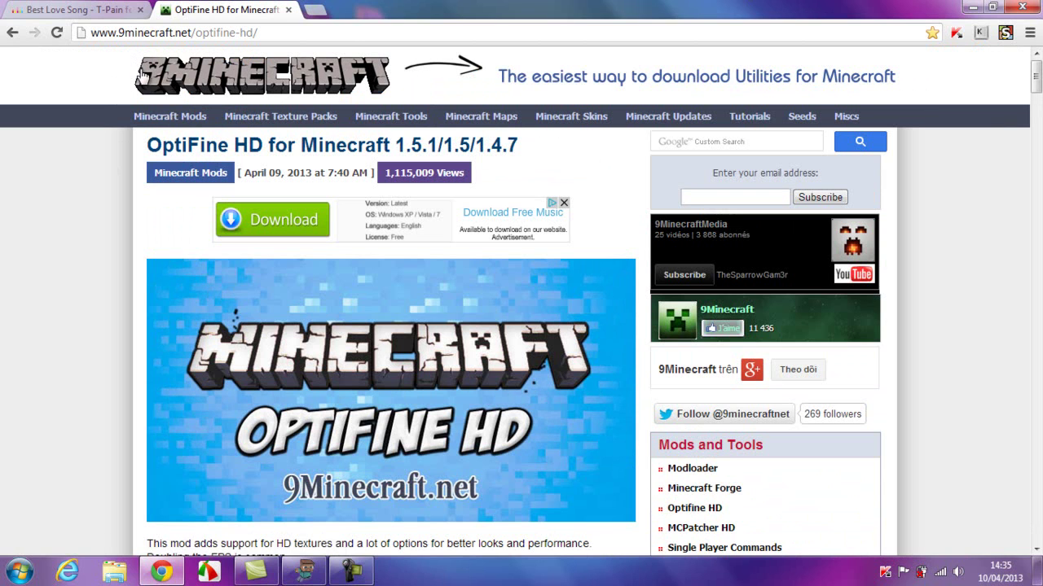
Step: Look through the OptiFine HD page from its introduction to the download links and the older versions
scroll(101, 68, down, 6)
scroll(86, 69, up, 5)
scroll(87, 69, down, 4)
scroll(87, 67, up, 1)
scroll(87, 65, down, 5)
scroll(87, 65, up, 11)
scroll(33, 163, down, 10)
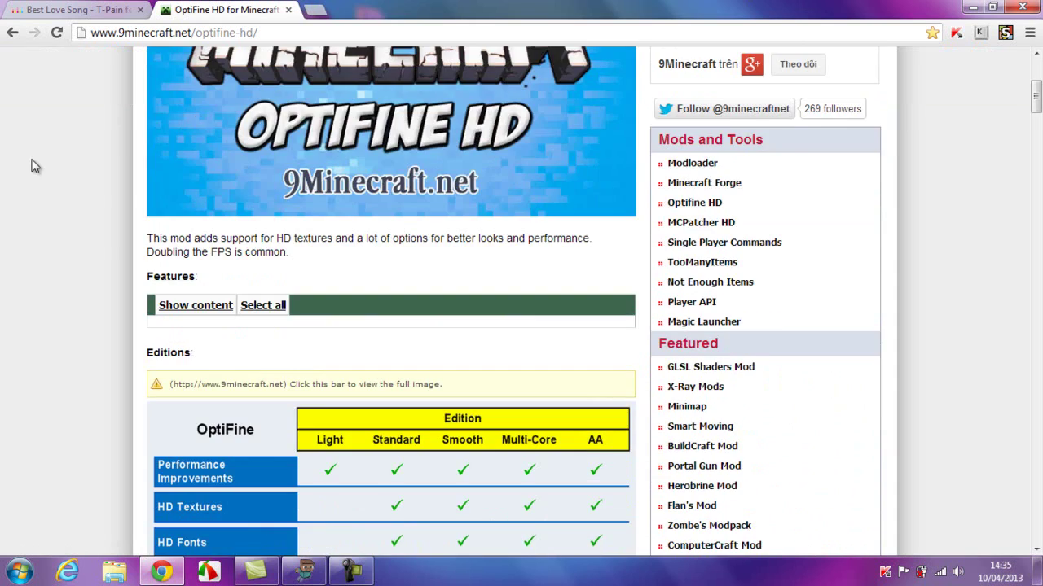
scroll(32, 165, down, 18)
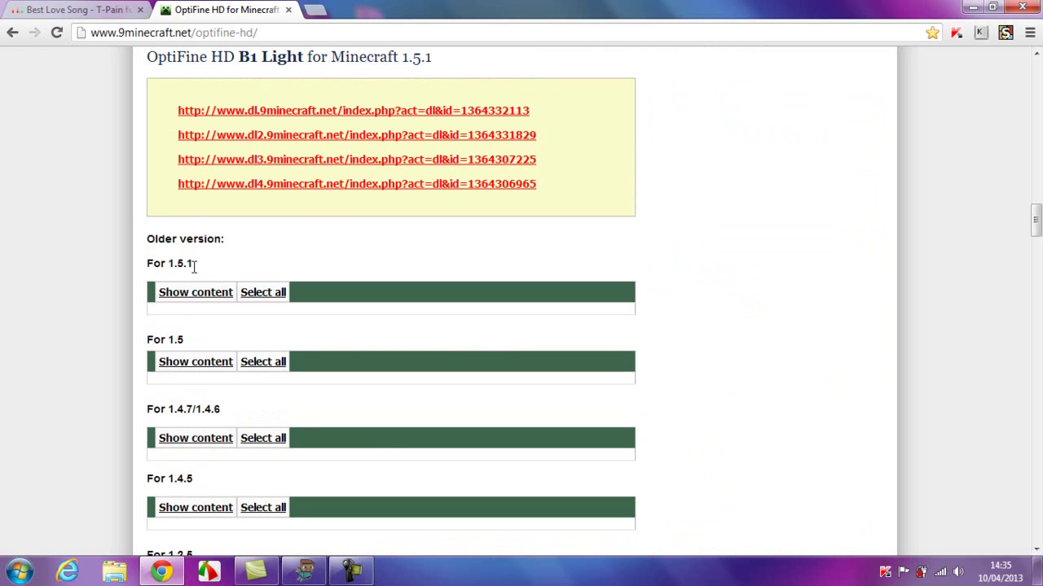
Step: Examine the older-version download lists for Minecraft 1.5.1 and 1.5, collapsing the 1.5.1 list again
click(199, 293)
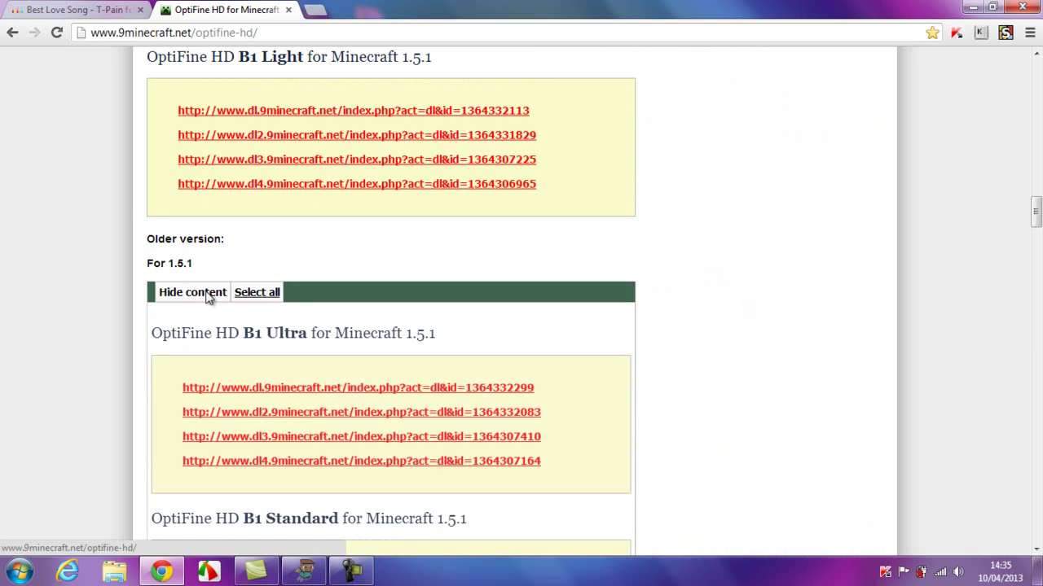
click(191, 295)
scroll(128, 296, down, 1)
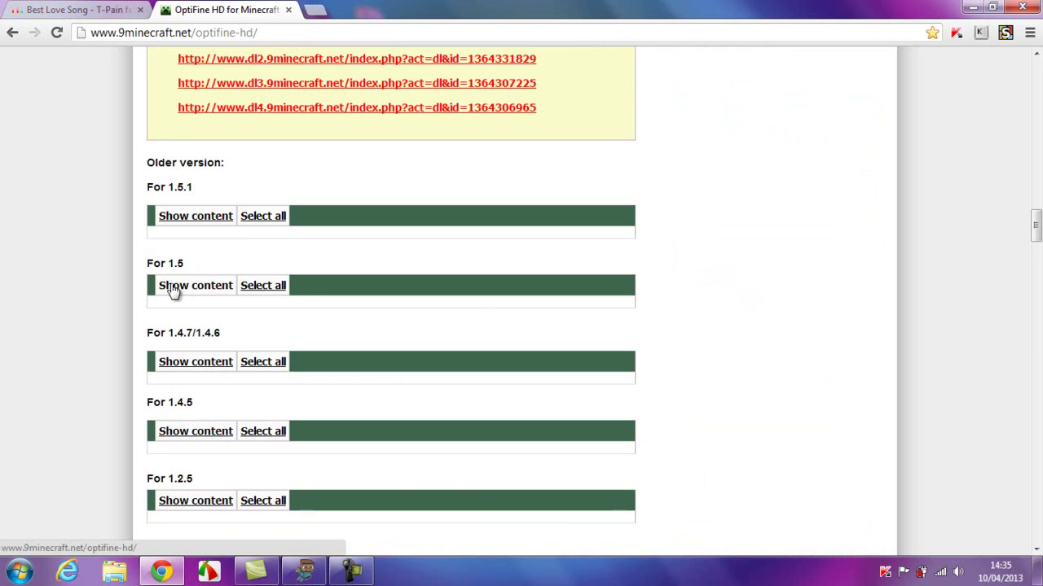
click(173, 292)
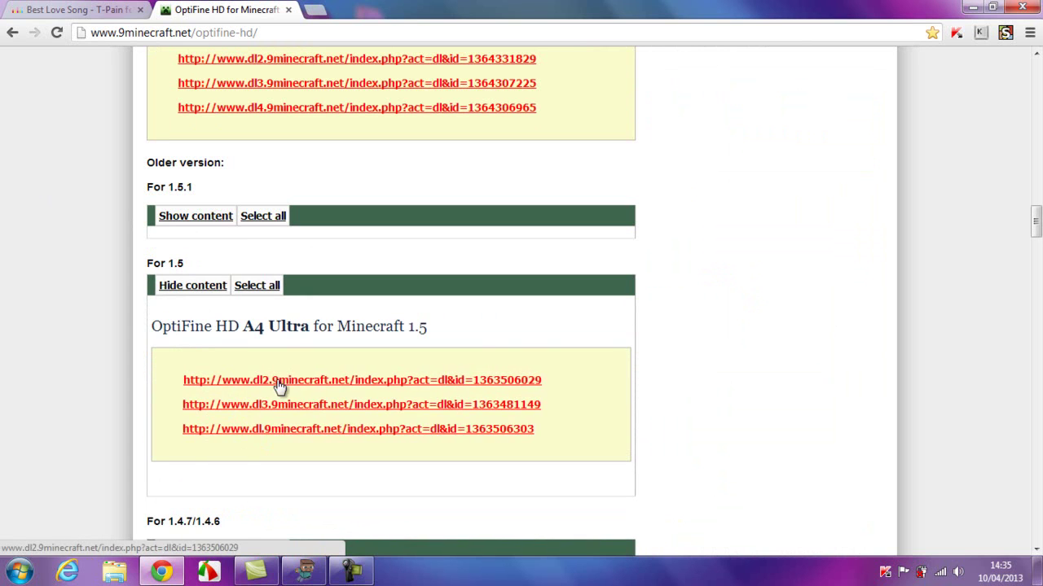
scroll(197, 351, down, 1)
scroll(182, 277, up, 5)
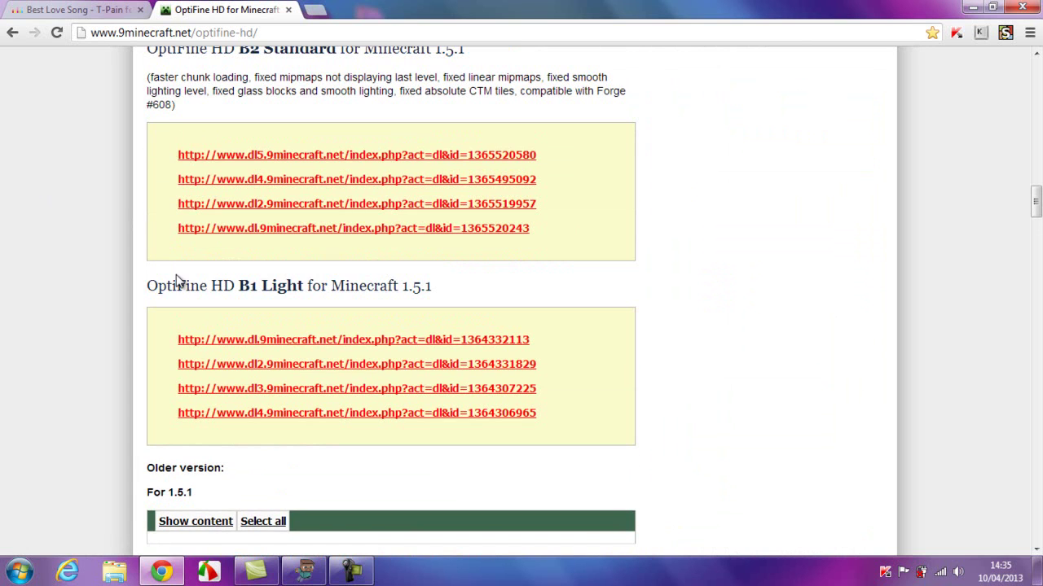
scroll(139, 330, down, 2)
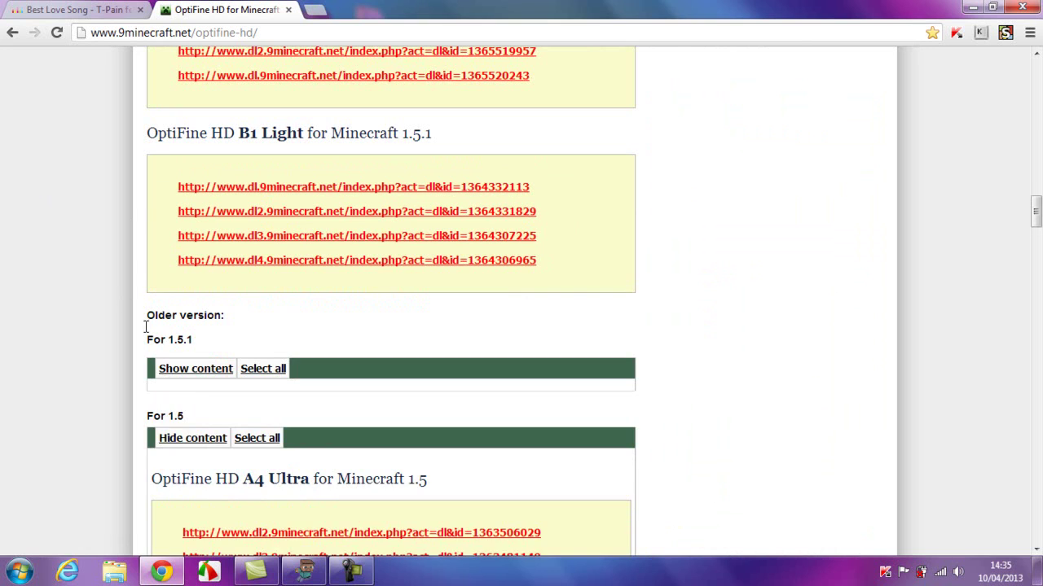
Step: Expand the older-version list for 1.5.1 and open the first download link of OptiFine HD B1 Ultra
click(194, 371)
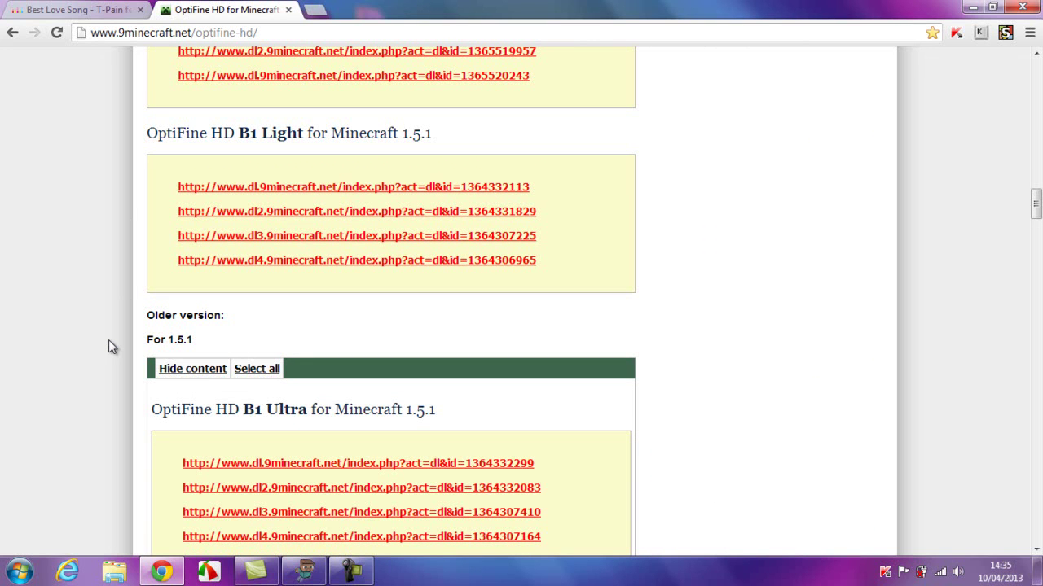
scroll(108, 340, down, 1)
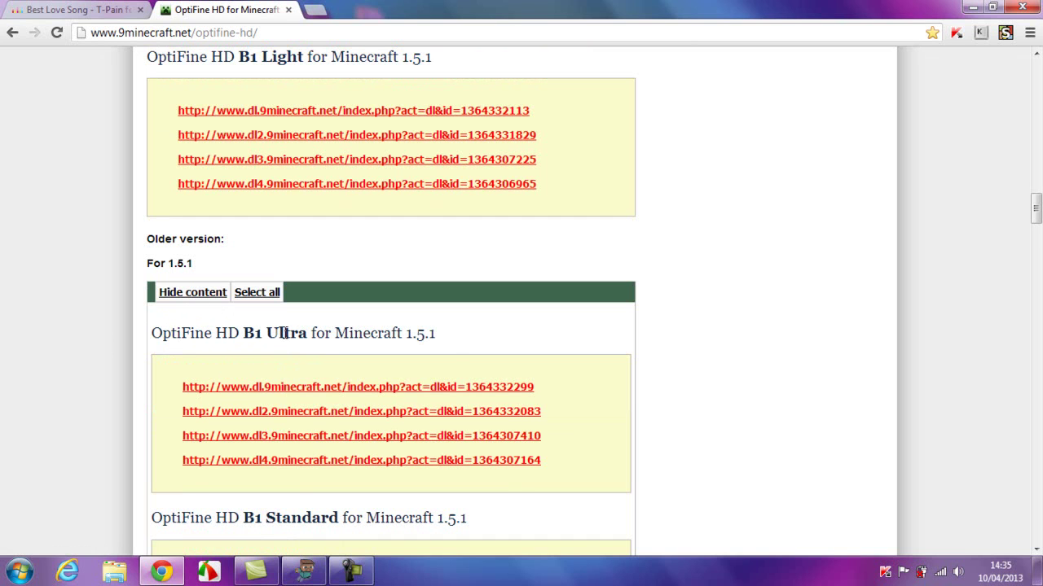
scroll(283, 341, down, 1)
scroll(356, 310, down, 2)
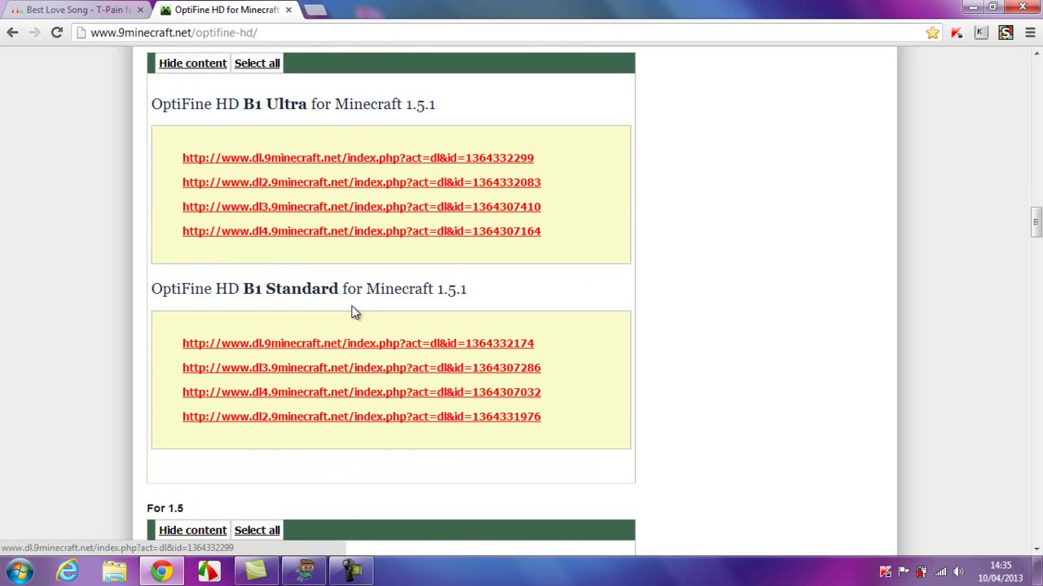
click(355, 159)
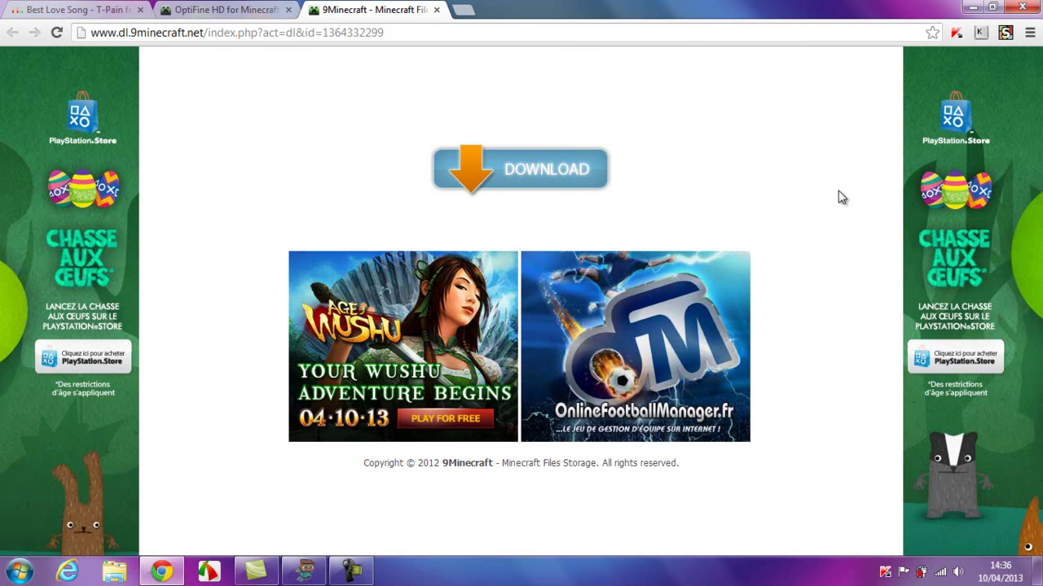
Step: Download the OptiFine HD B1 Ultra zip file and close the advertising window that pops up
click(567, 170)
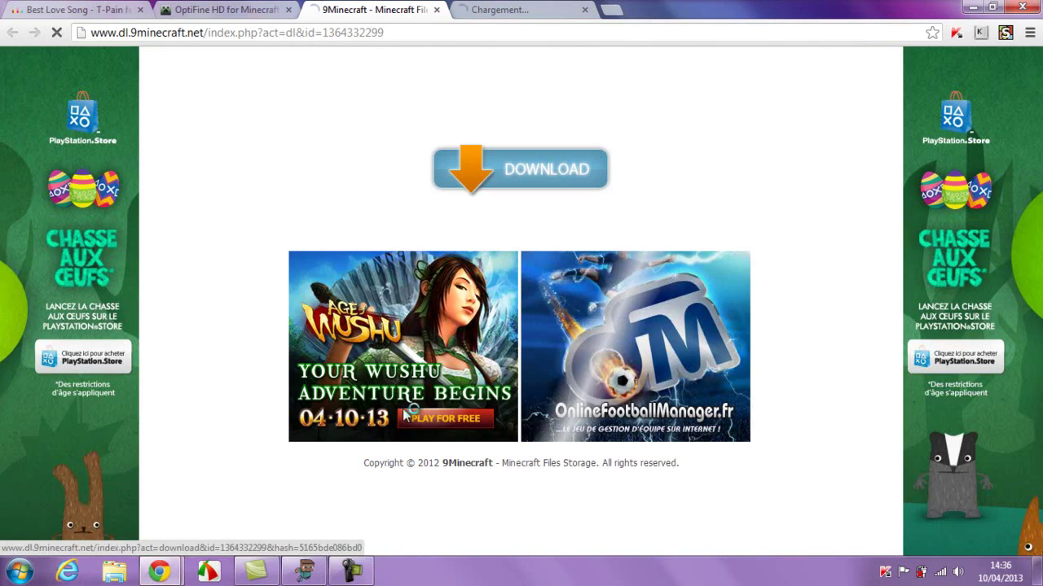
mouse_move(160, 571)
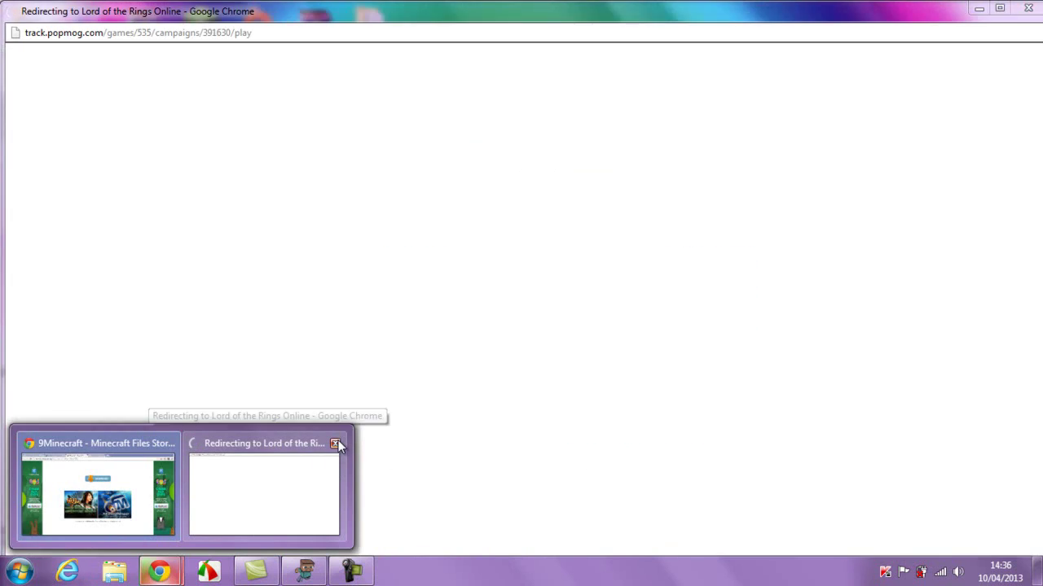
click(335, 444)
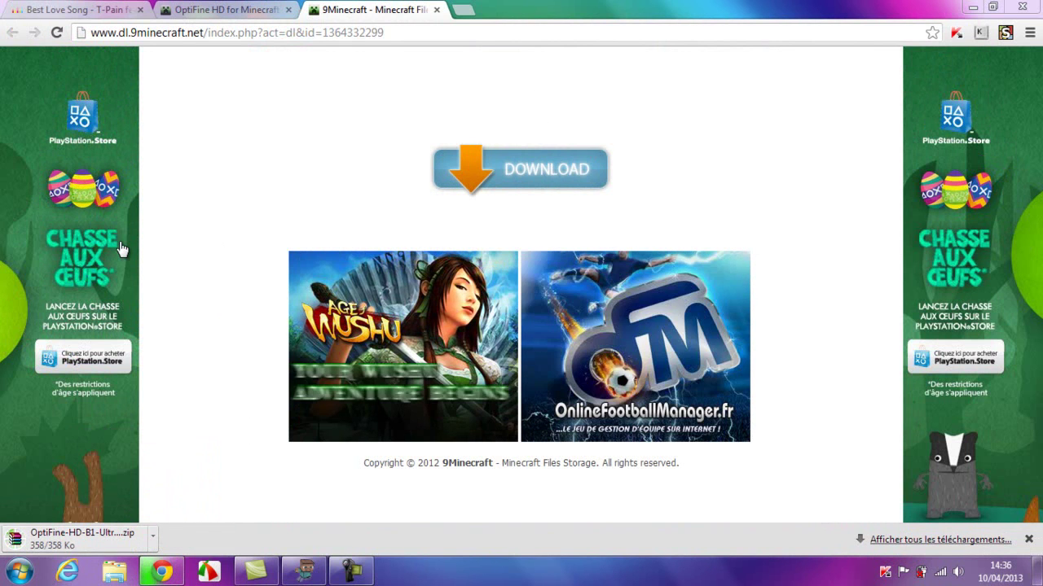
Step: Close the file's download page and place the OptiFine zip from the browser's full download list on the desktop
click(437, 10)
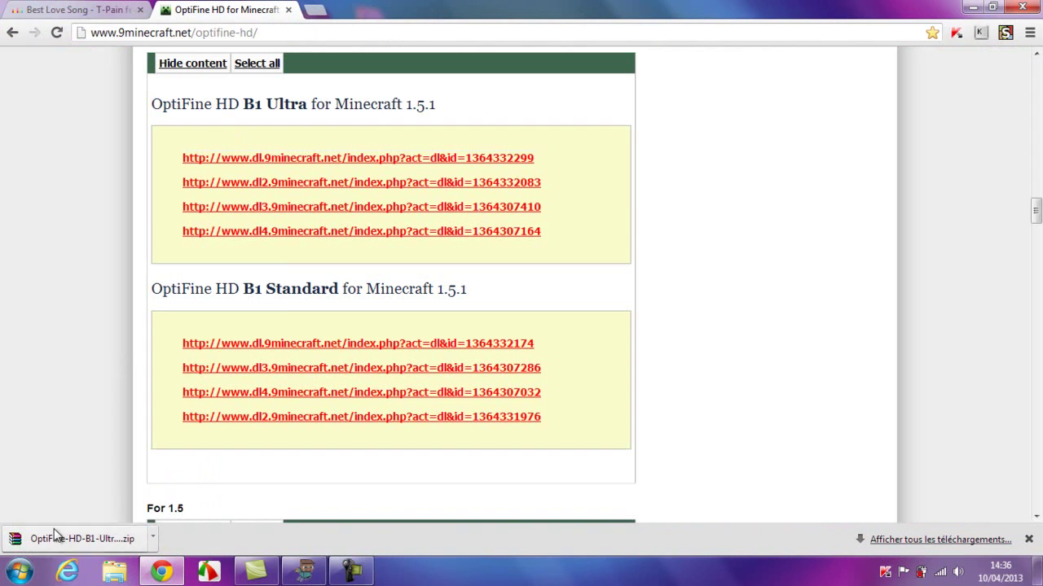
click(982, 540)
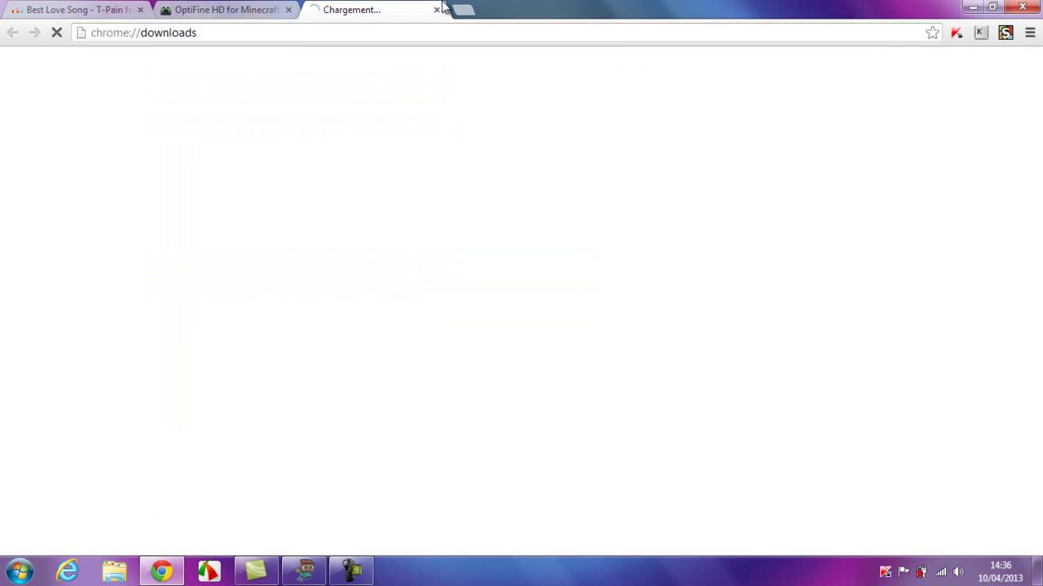
drag(178, 147, 372, 339)
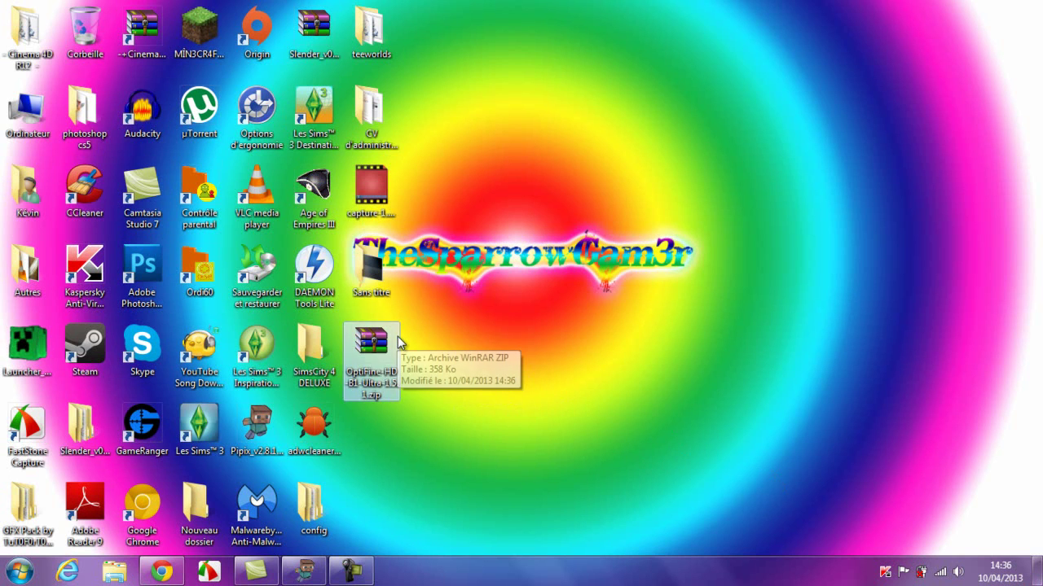
Step: Search Windows for %appdata%, open the Roaming folder and go to the bin folder inside .minecraft
click(11, 570)
click(57, 535)
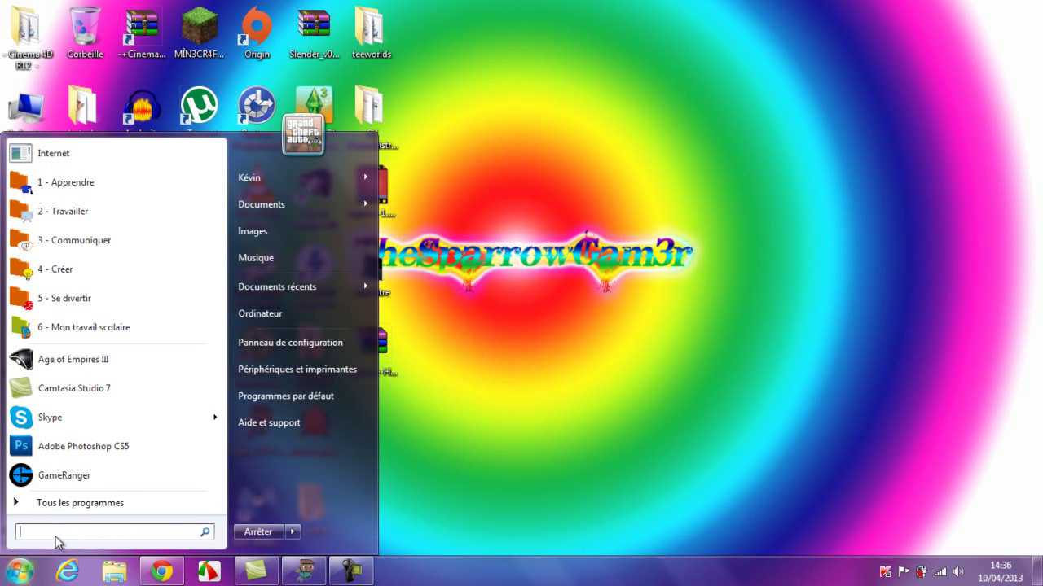
text(%appdata%)
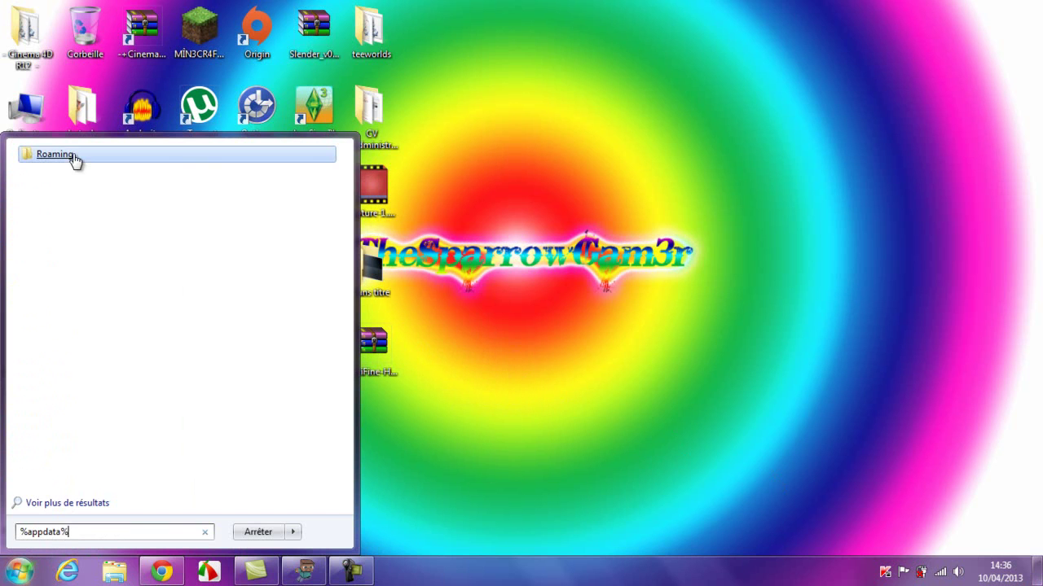
click(74, 154)
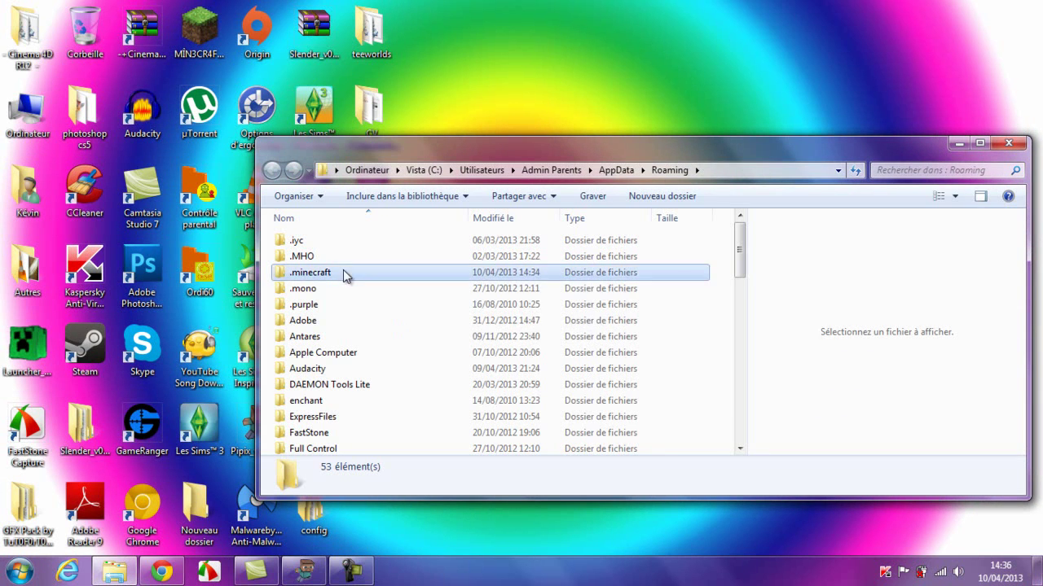
double_click(345, 274)
double_click(342, 241)
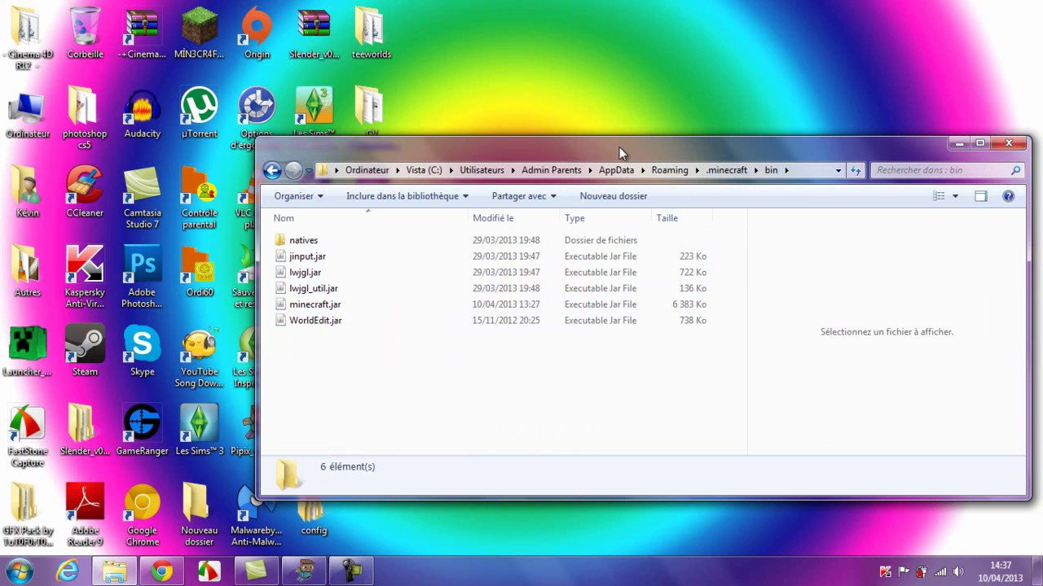
Step: Reposition the bin folder window and open minecraft.jar with WinRAR
drag(615, 139, 612, 162)
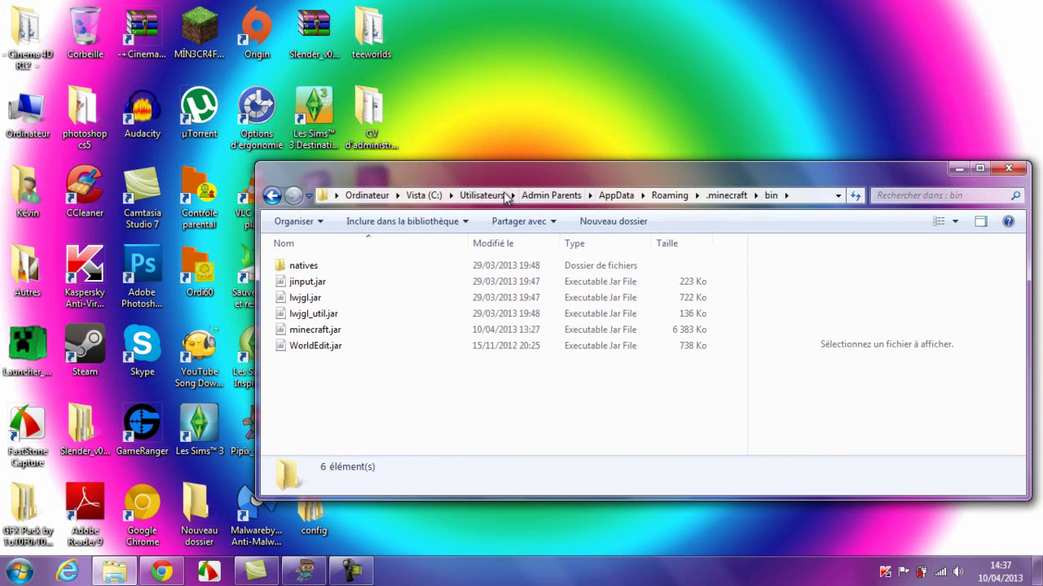
drag(496, 170, 409, 184)
click(232, 352)
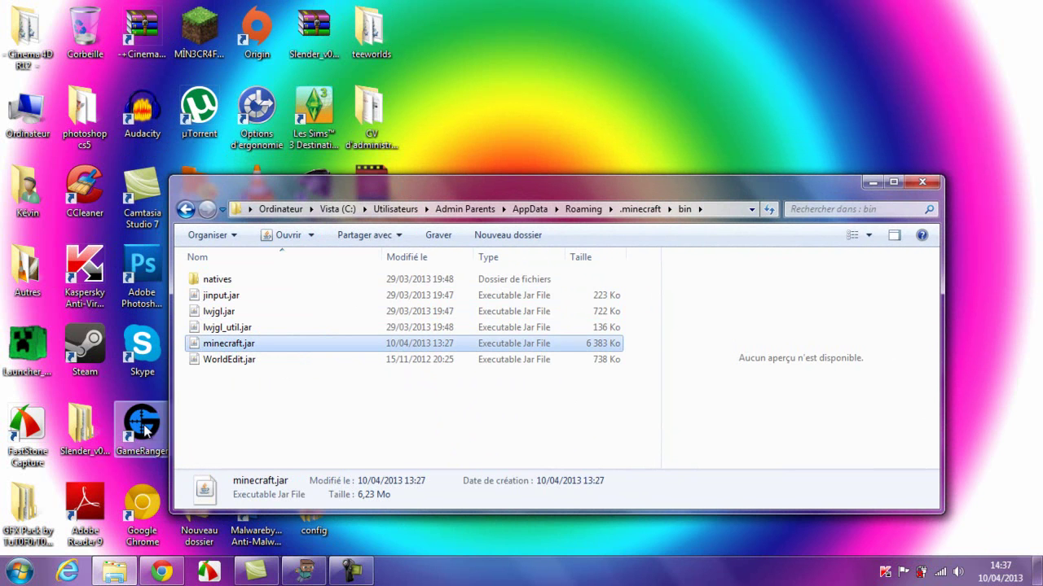
key(shift+F10)
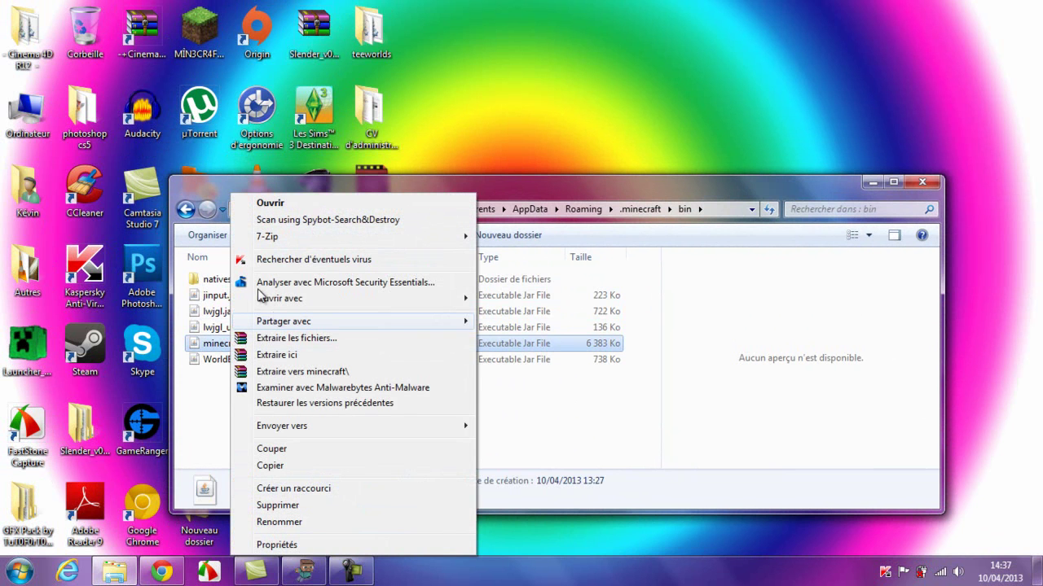
mouse_move(281, 298)
click(555, 317)
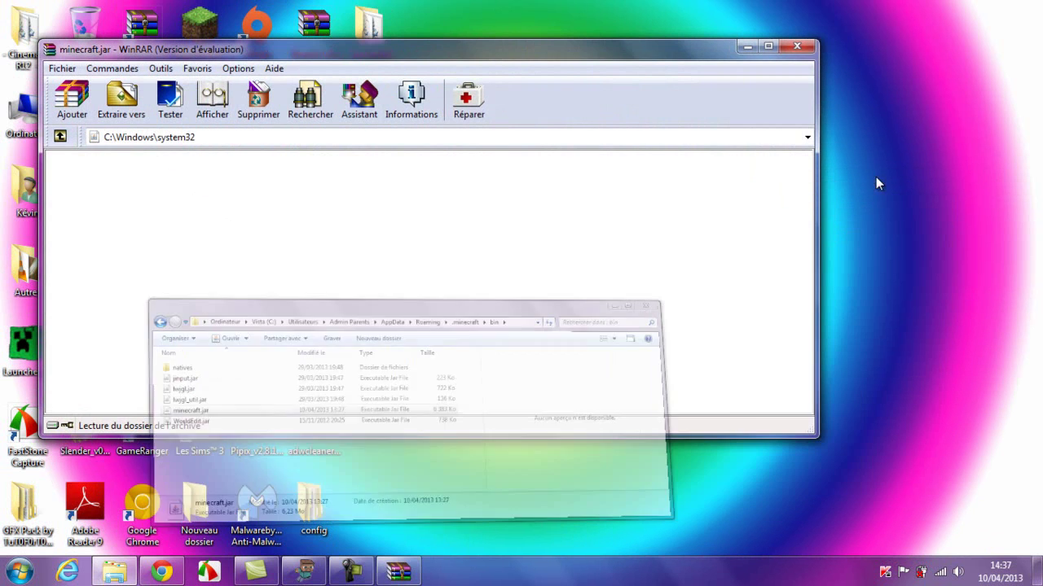
Step: Examine the folders and files contained in the minecraft.jar archive
click(541, 176)
scroll(326, 236, down, 3)
scroll(286, 232, up, 3)
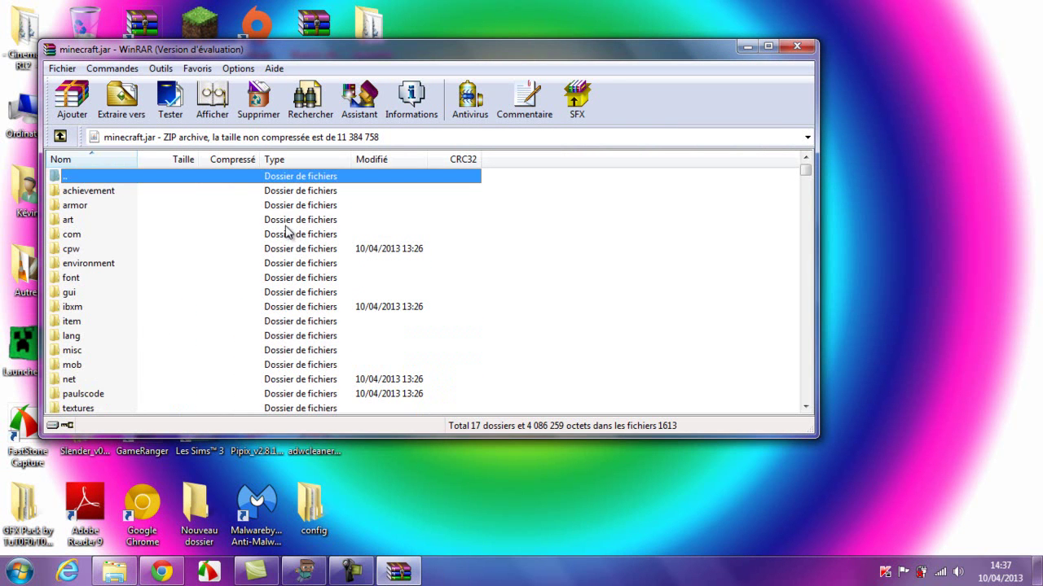
click(285, 225)
click(143, 250)
scroll(188, 244, down, 3)
scroll(193, 239, up, 3)
scroll(192, 241, down, 3)
scroll(186, 248, up, 3)
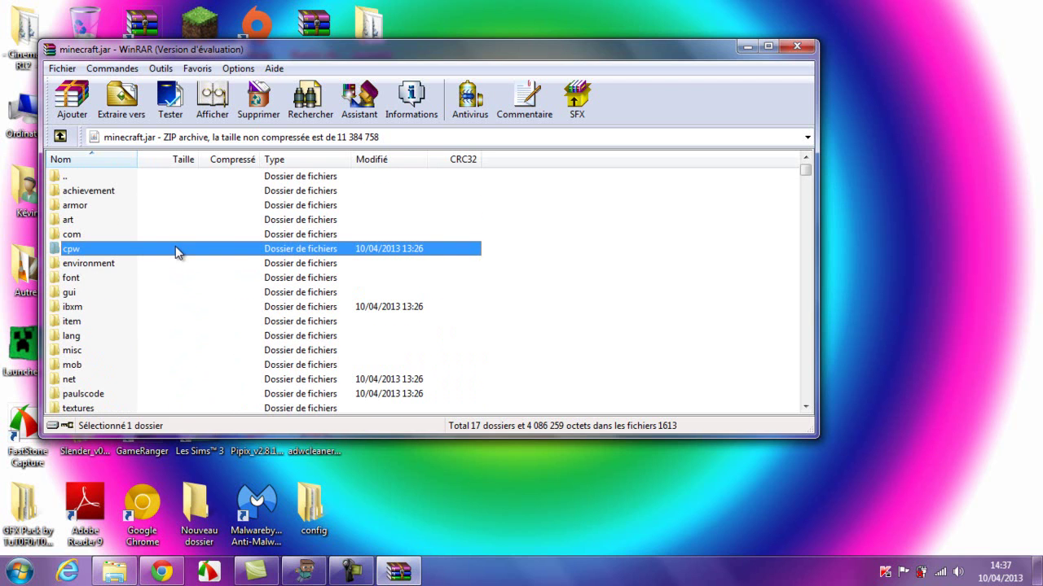
click(91, 267)
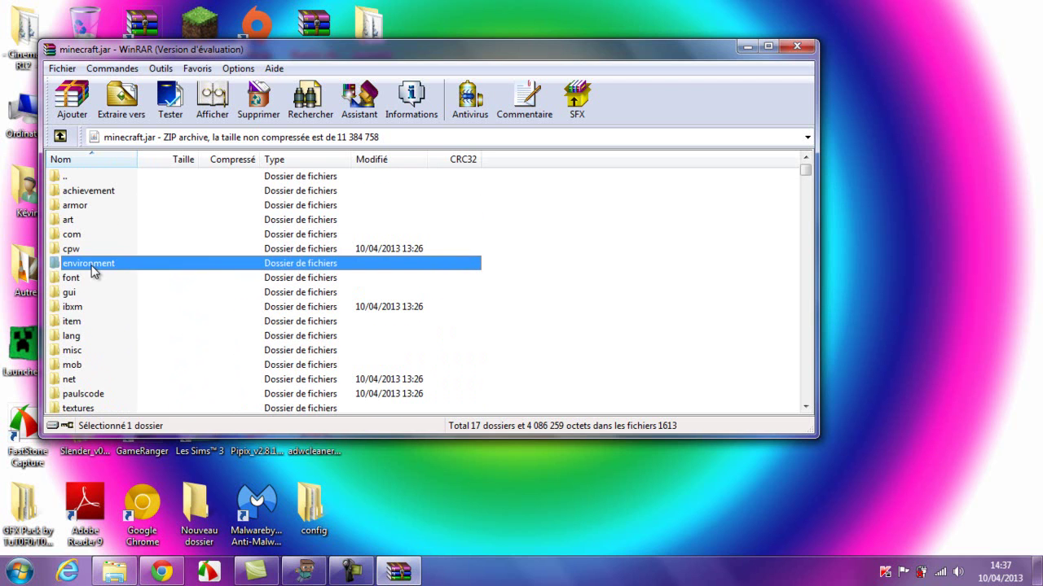
click(92, 280)
click(92, 294)
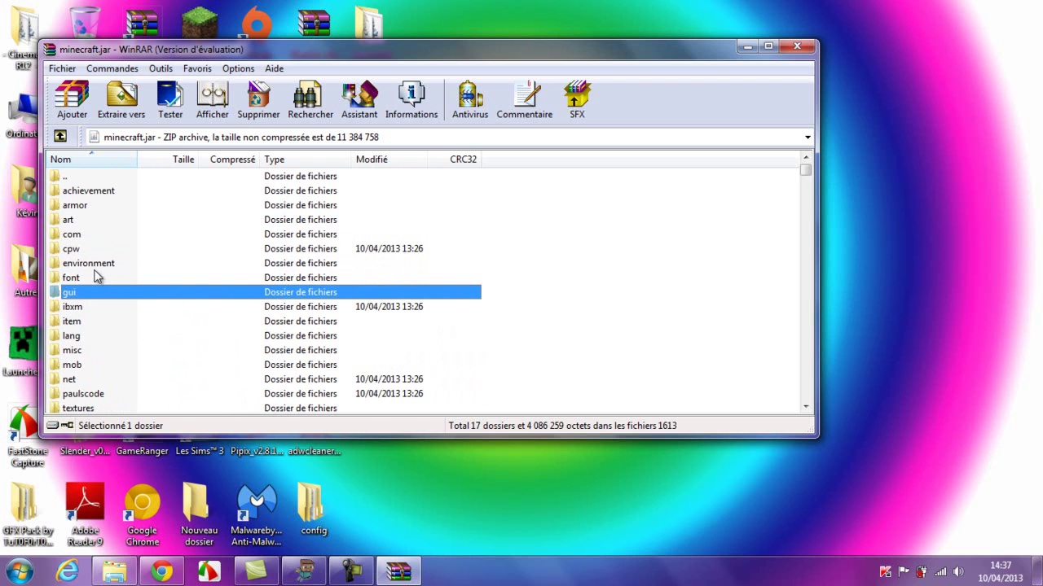
click(97, 267)
right_click(91, 275)
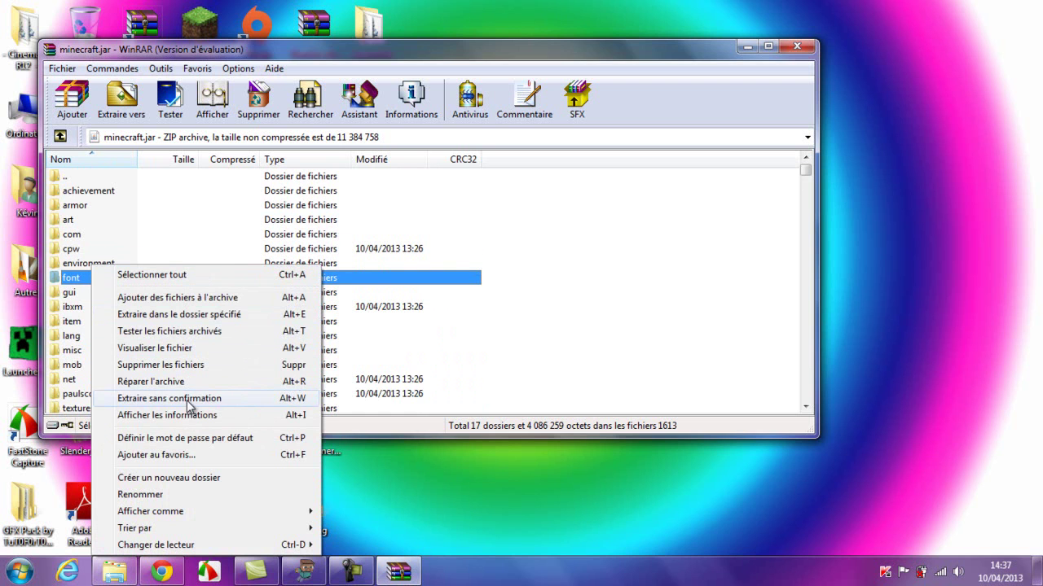
click(504, 241)
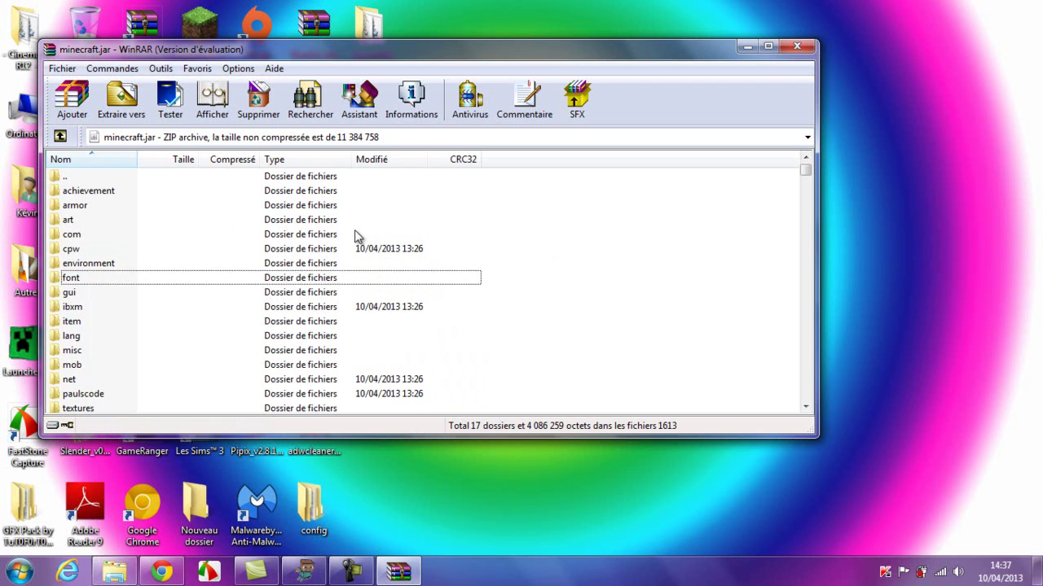
scroll(210, 255, down, 3)
scroll(208, 257, up, 3)
Step: Minimize the minecraft.jar archive, open OptiFine-HD-B1-Ultra-1.5.1.zip from the desktop and select all of its contents
click(746, 48)
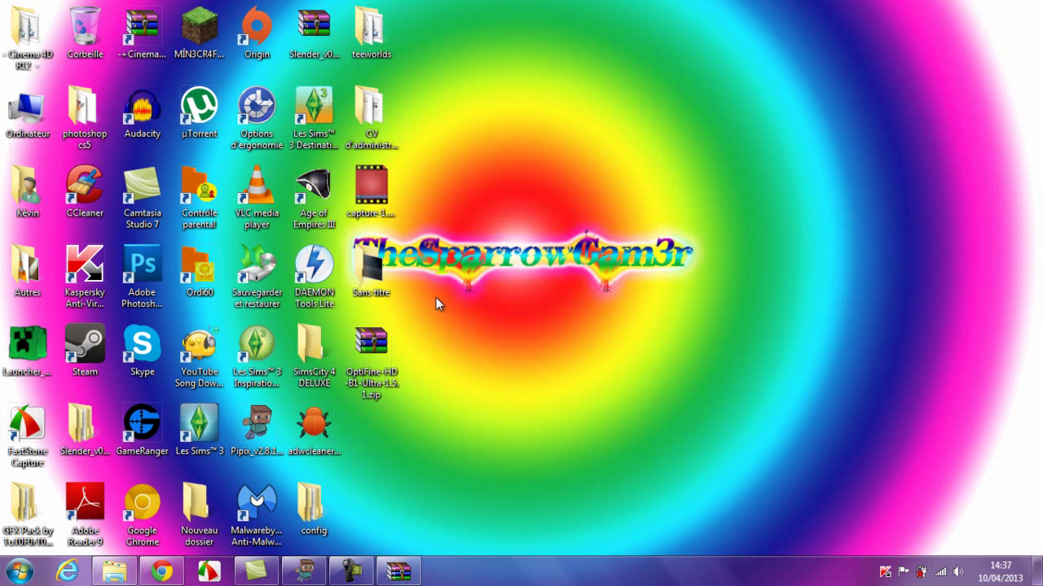
double_click(389, 345)
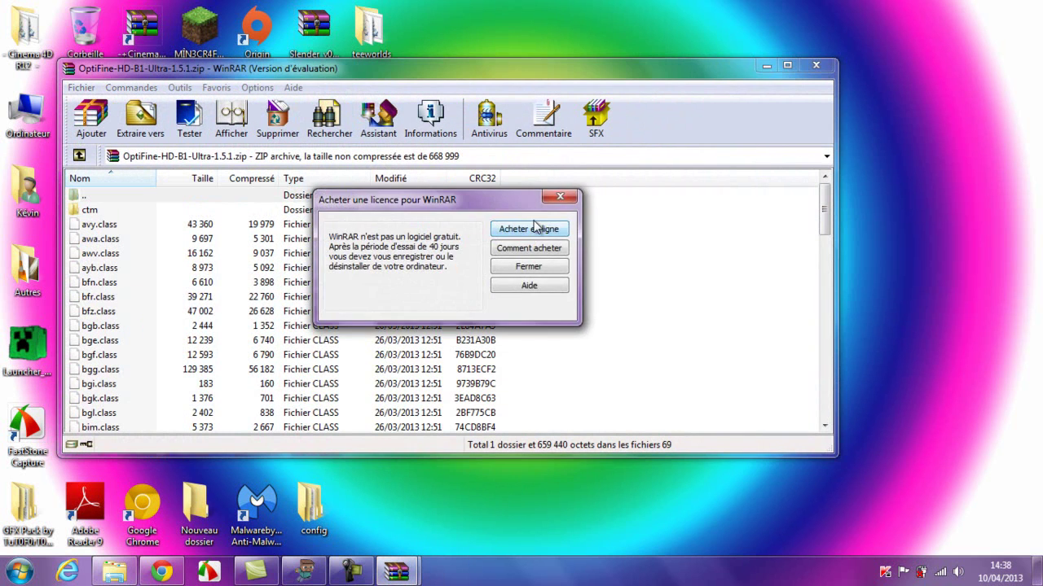
click(571, 199)
drag(517, 213, 357, 471)
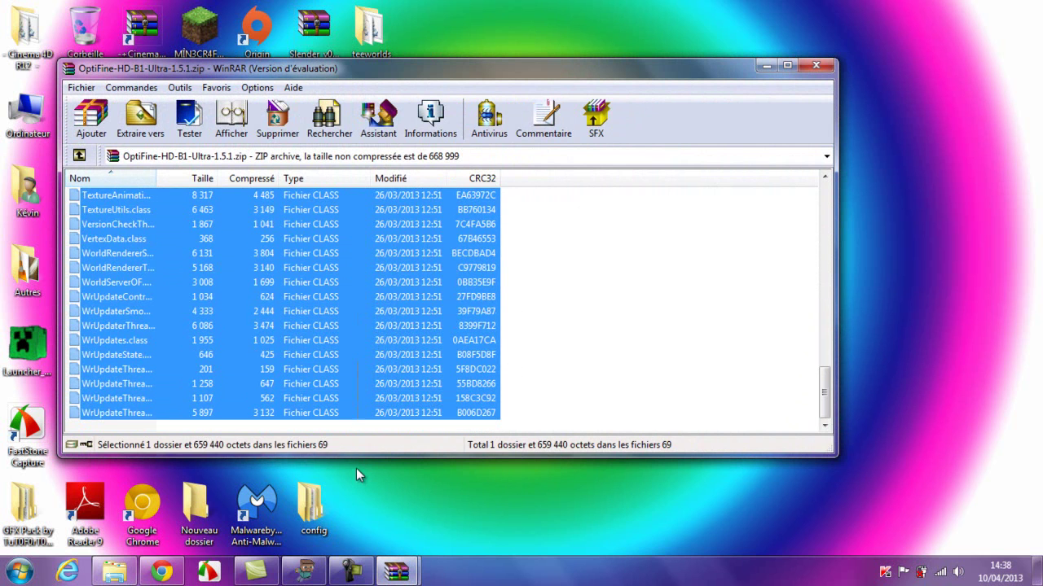
drag(318, 327, 527, 420)
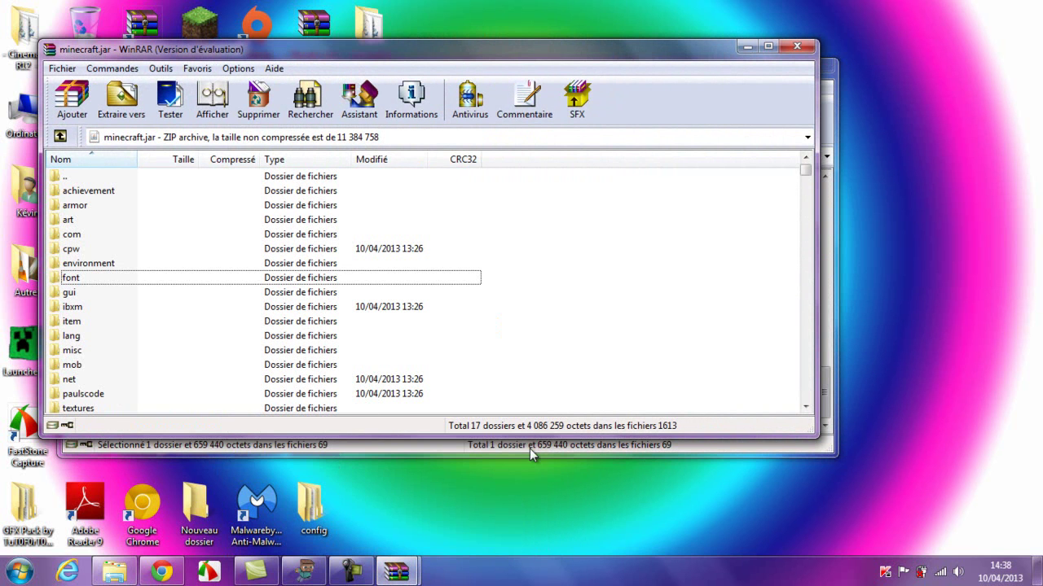
drag(668, 456, 672, 446)
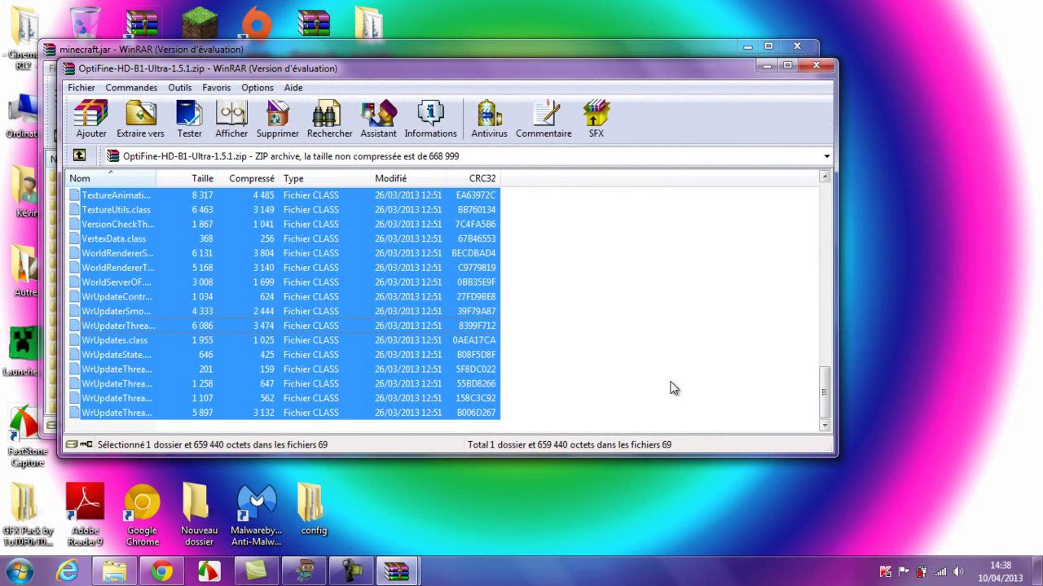
mouse_move(405, 576)
click(350, 497)
drag(803, 169, 803, 170)
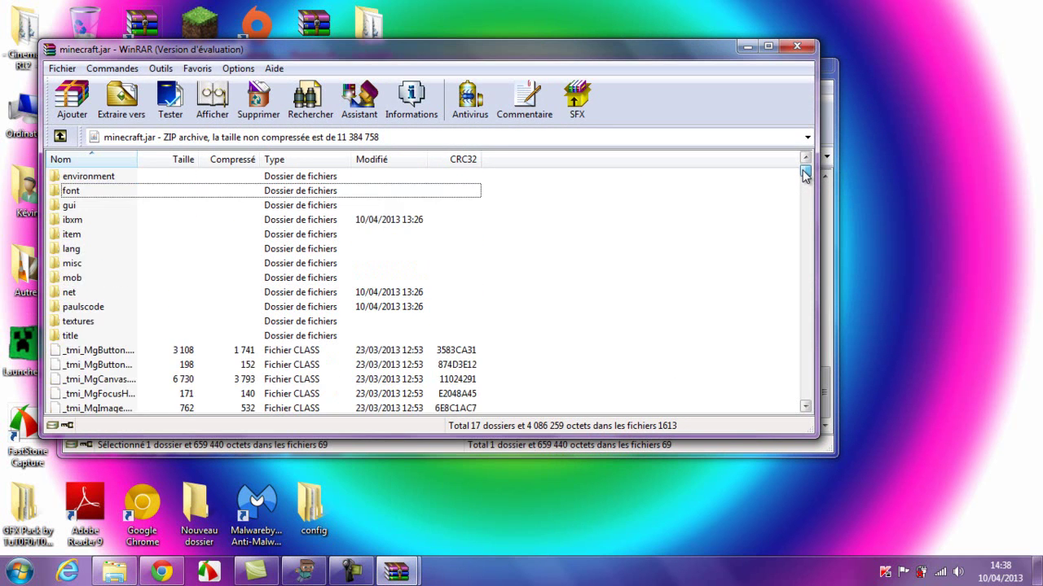
click(290, 449)
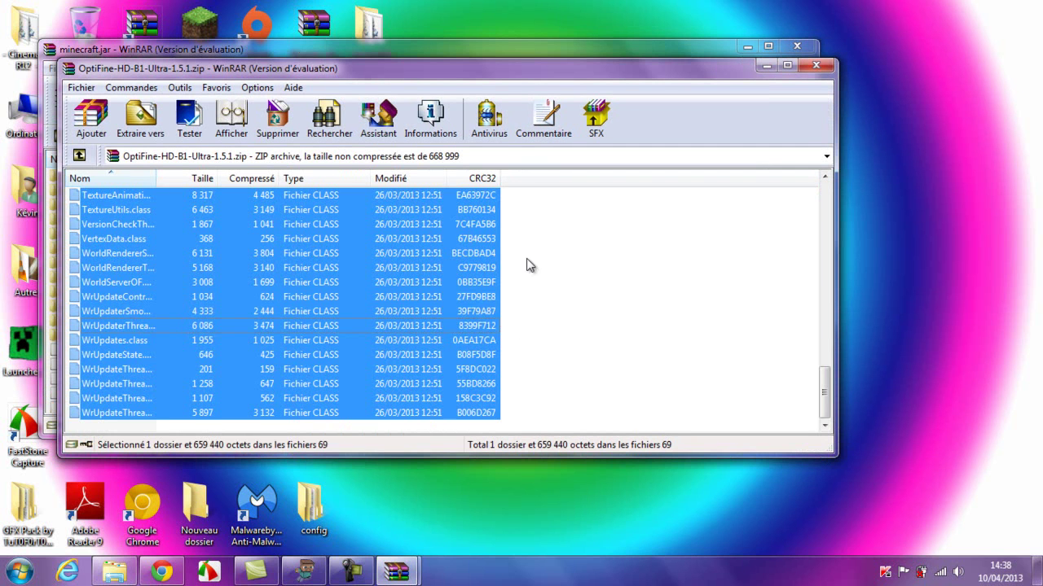
Step: Add the complete contents of the OptiFine zip to the minecraft.jar archive, then put away both archive windows
click(630, 268)
scroll(651, 280, up, 3)
drag(822, 361, 798, 203)
drag(557, 215, 428, 485)
drag(327, 330, 329, 366)
drag(387, 522, 330, 489)
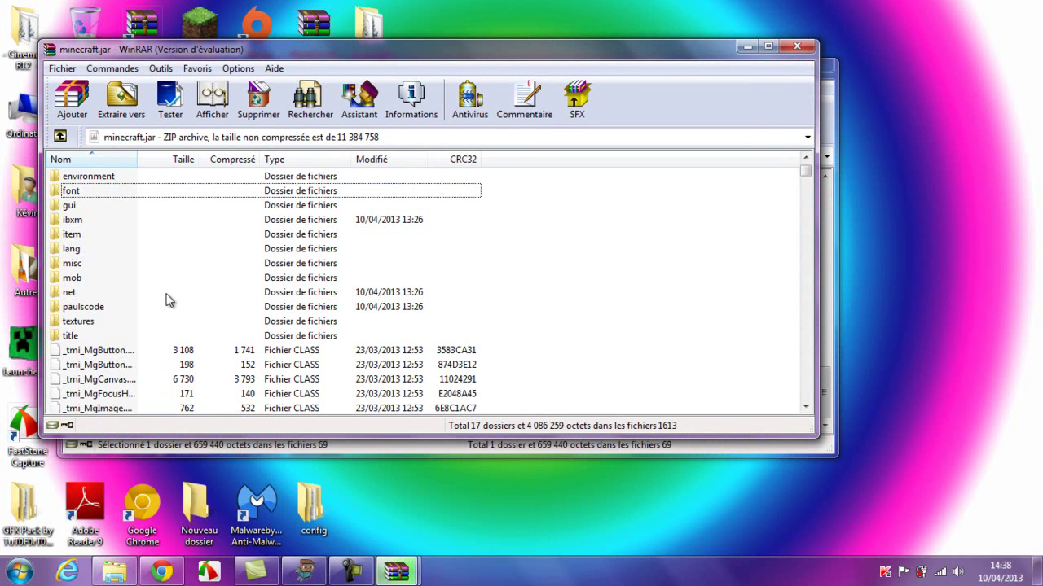
click(443, 369)
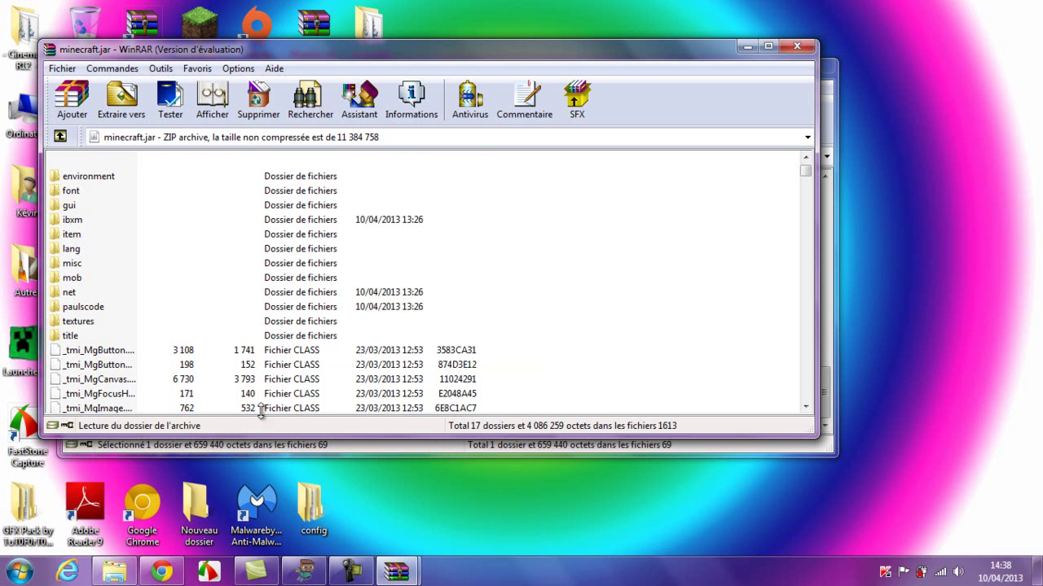
click(748, 46)
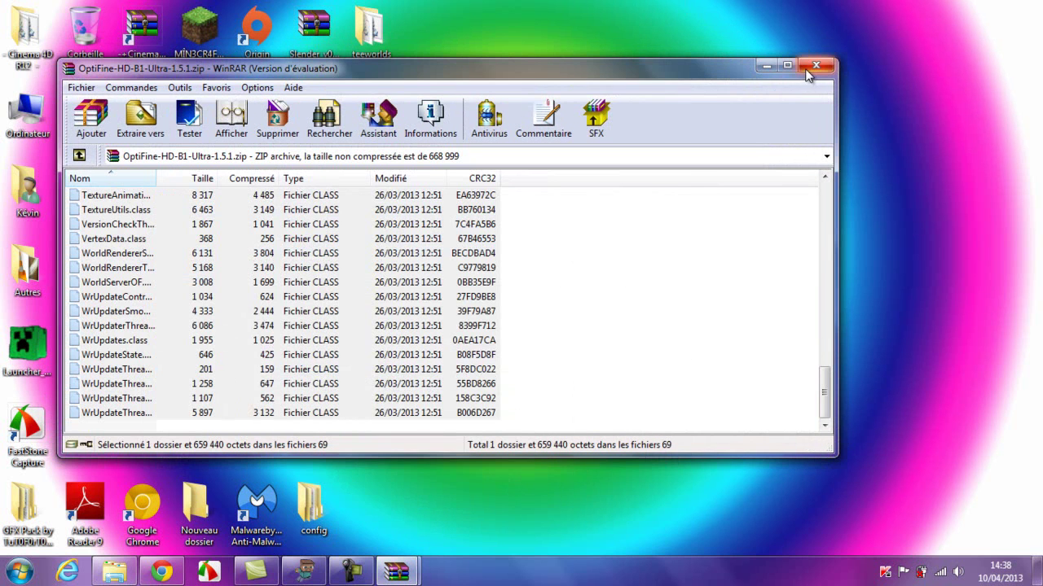
click(813, 66)
Step: Start the Minecraft launcher from the desktop, enter the game and maximize its window
double_click(199, 32)
click(561, 295)
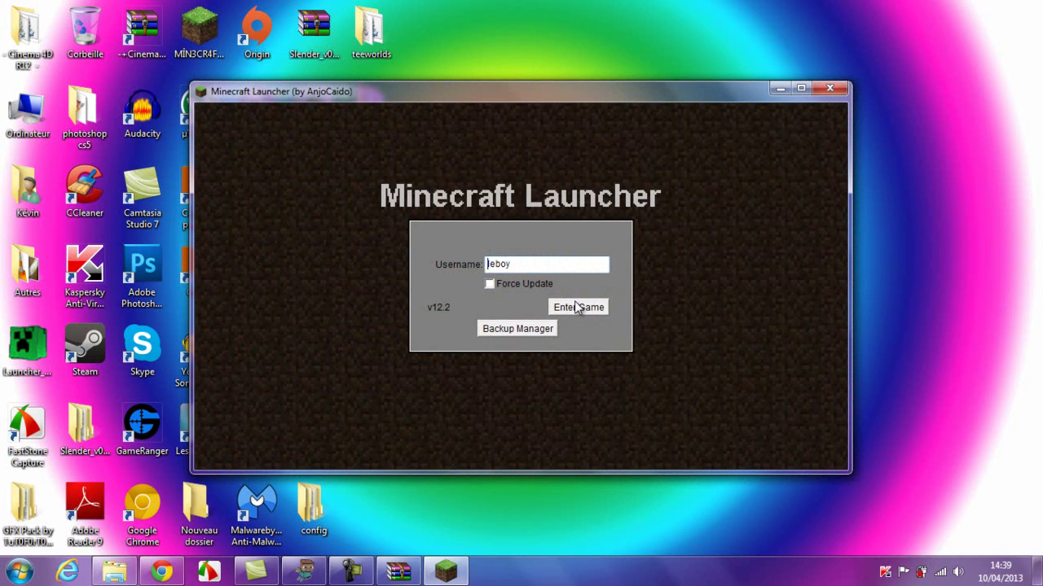
click(578, 306)
click(797, 89)
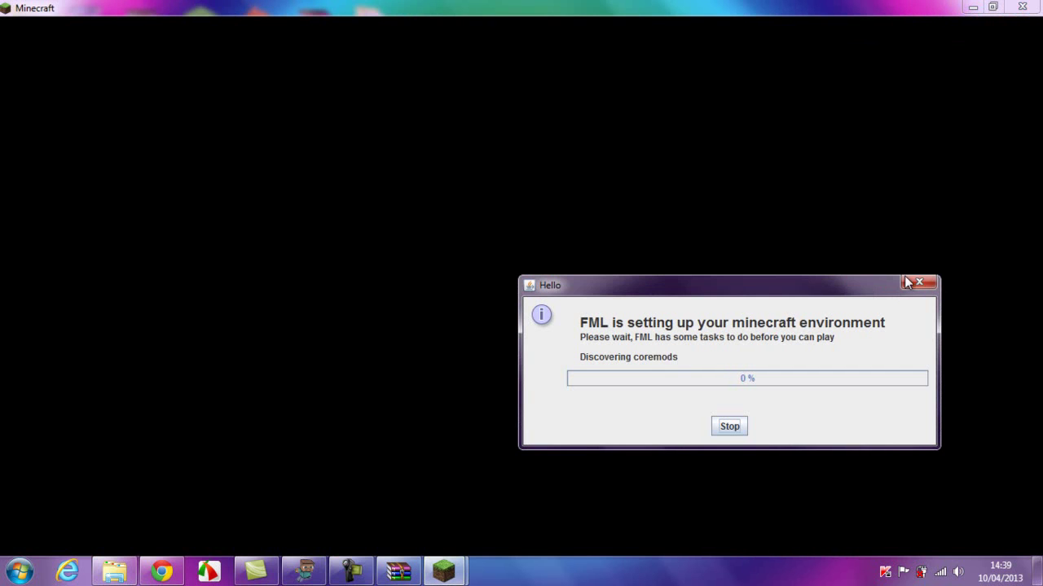
Step: Switch to Chrome and view the OptiFine HD download links for Minecraft 1.5.1, then return to the desktop
click(162, 572)
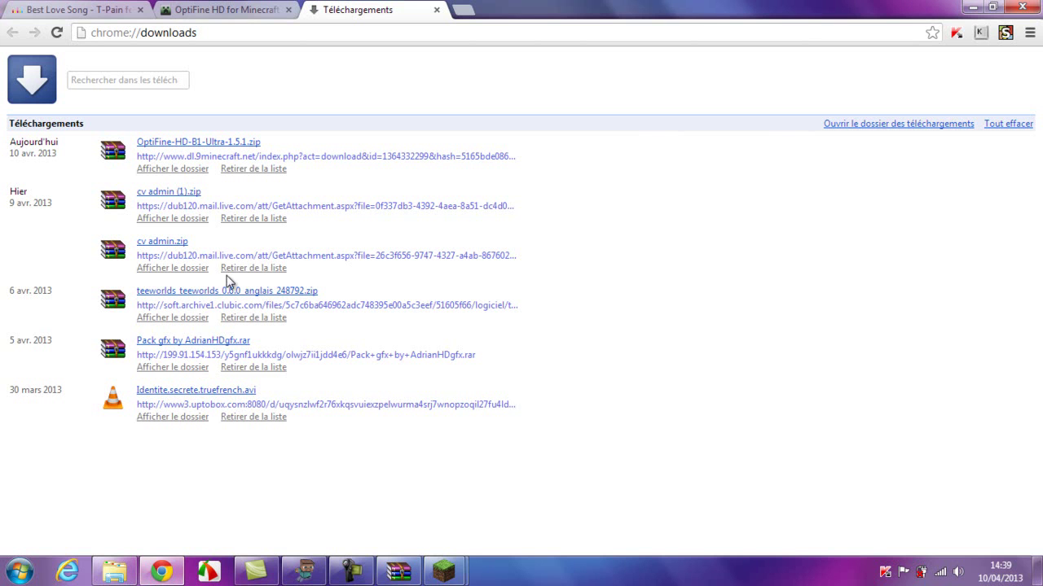
click(232, 8)
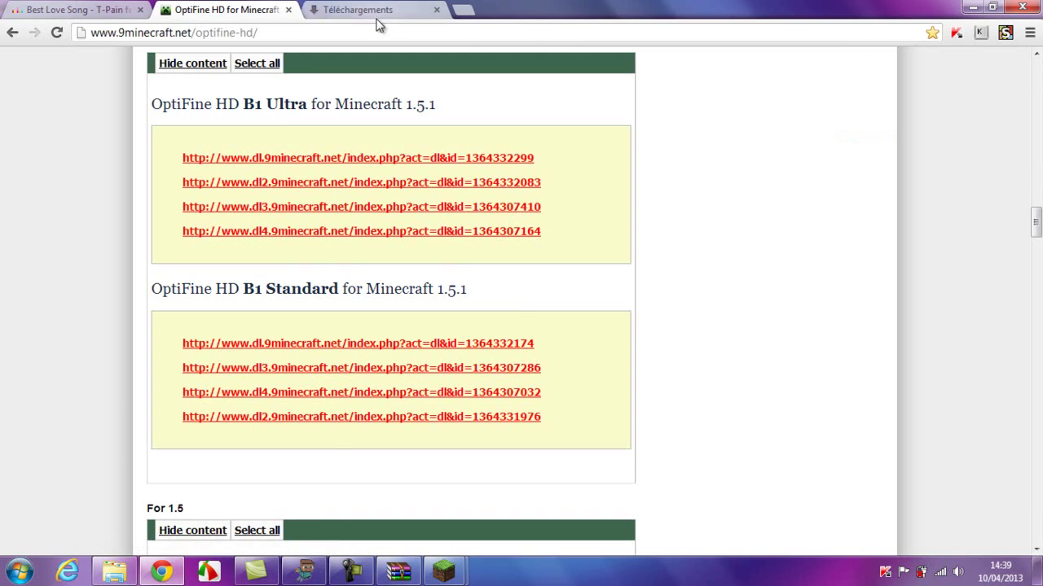
click(1037, 574)
mouse_move(454, 570)
click(466, 541)
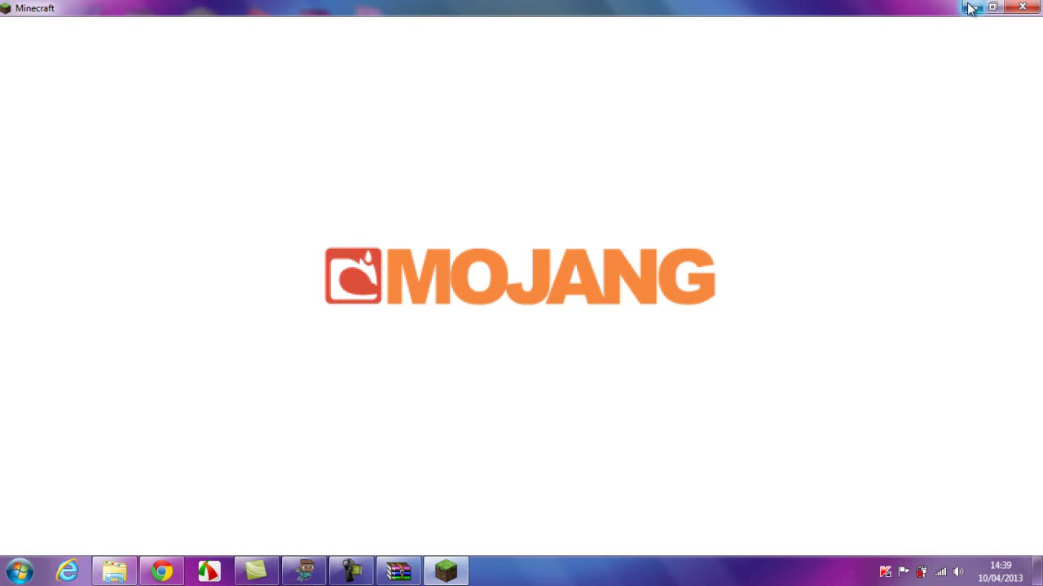
click(969, 8)
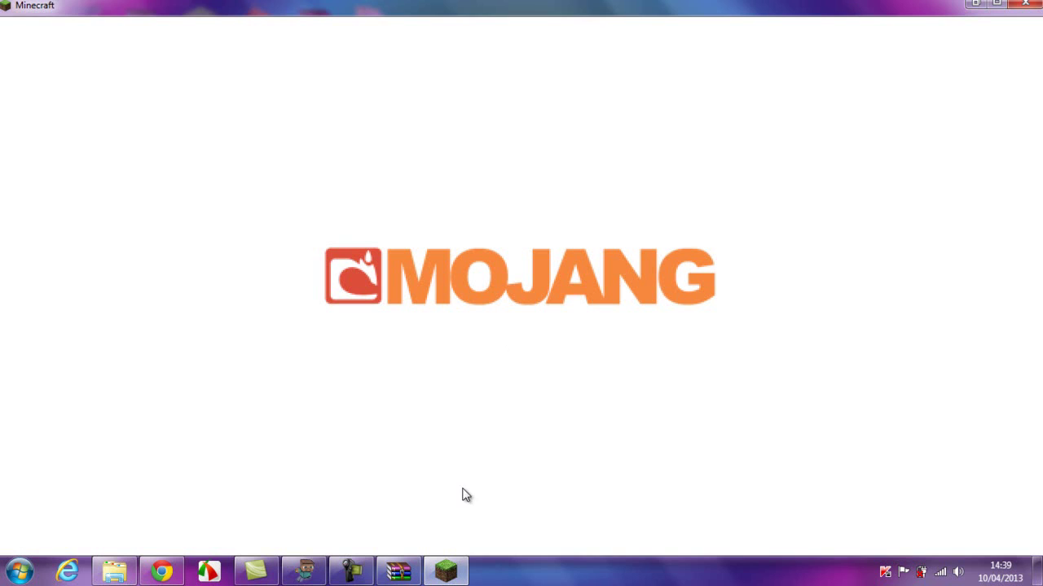
click(436, 578)
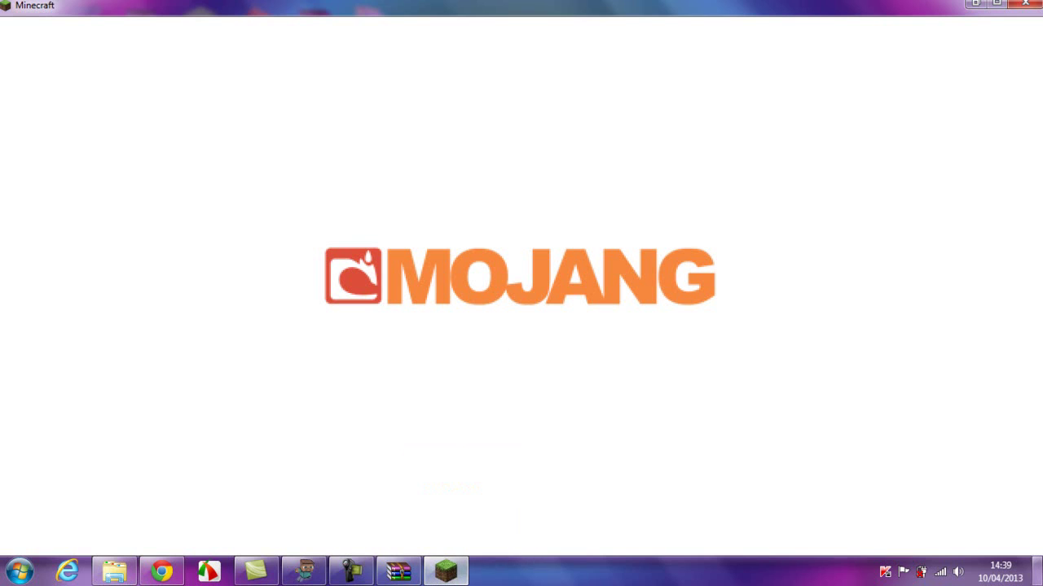
click(439, 575)
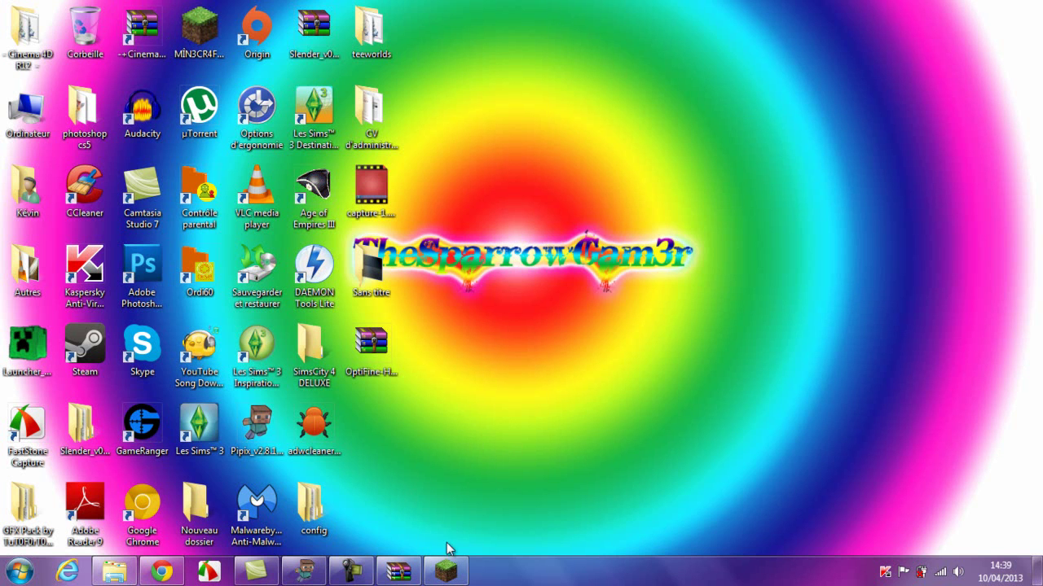
click(456, 574)
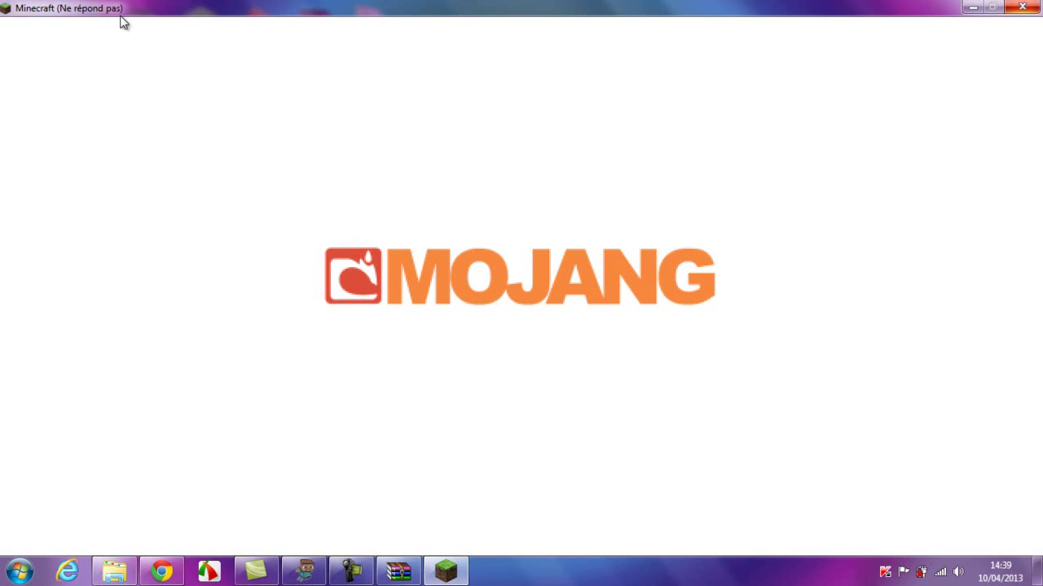
click(974, 7)
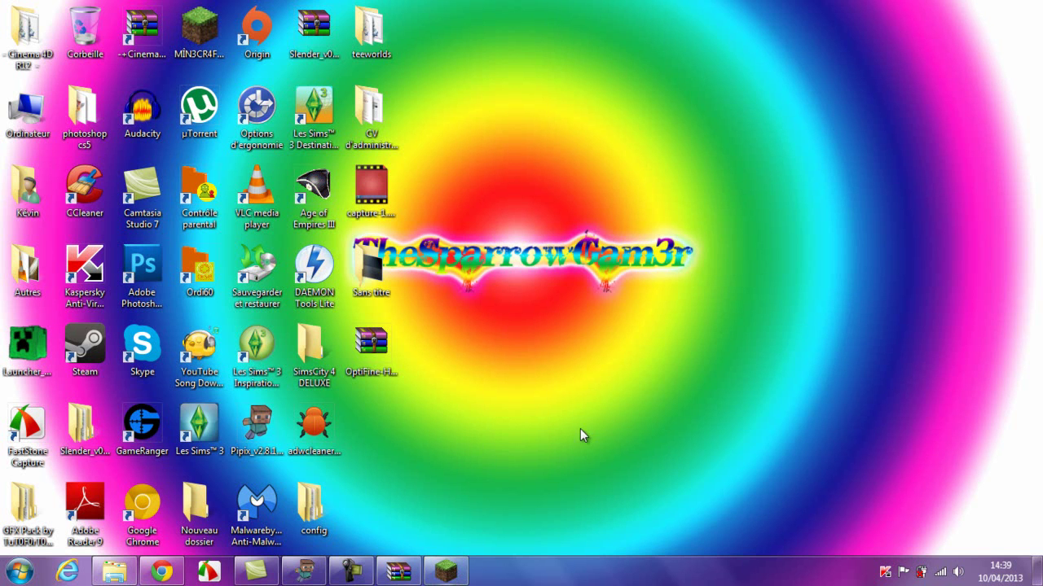
Step: Restore and maximize the Minecraft window, then create a new single-player world named Nouveau monde in Creative mode
click(434, 575)
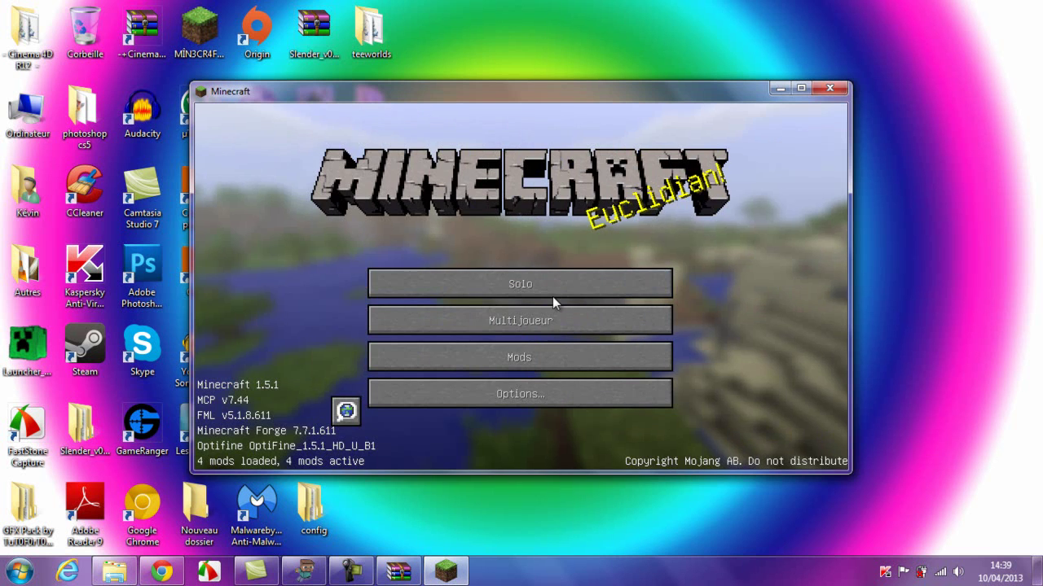
click(801, 88)
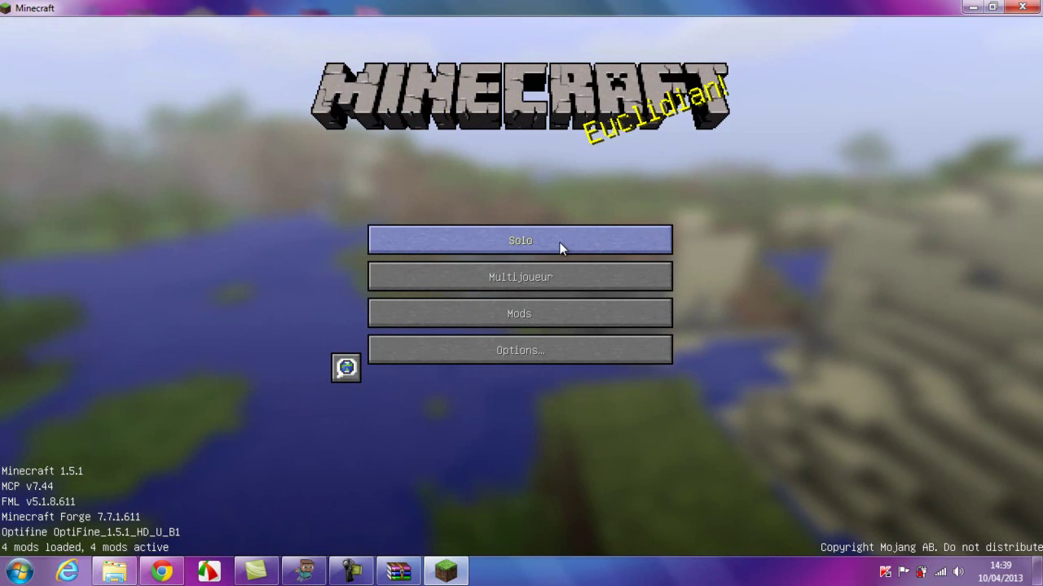
click(557, 243)
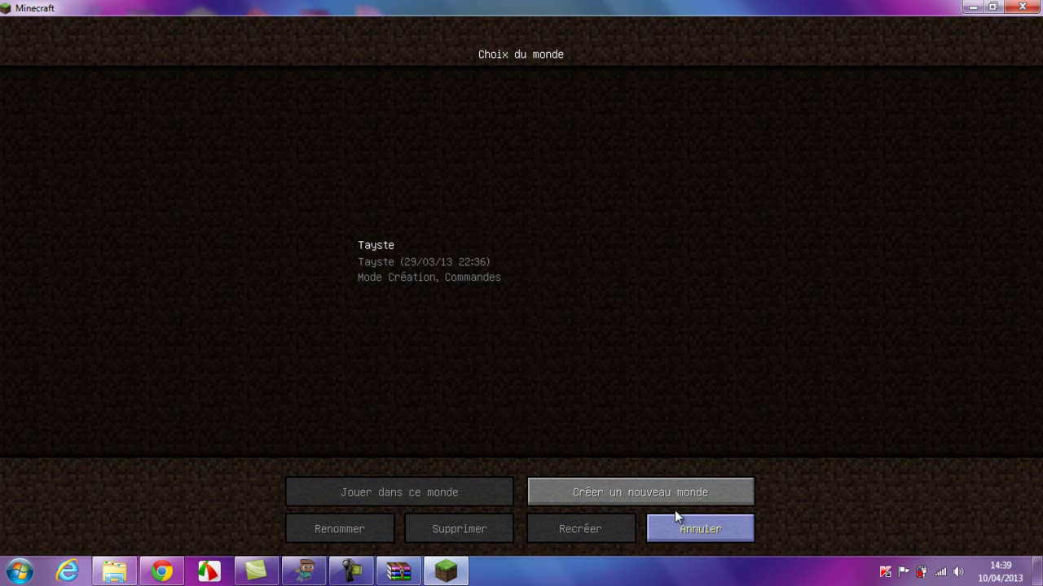
click(663, 492)
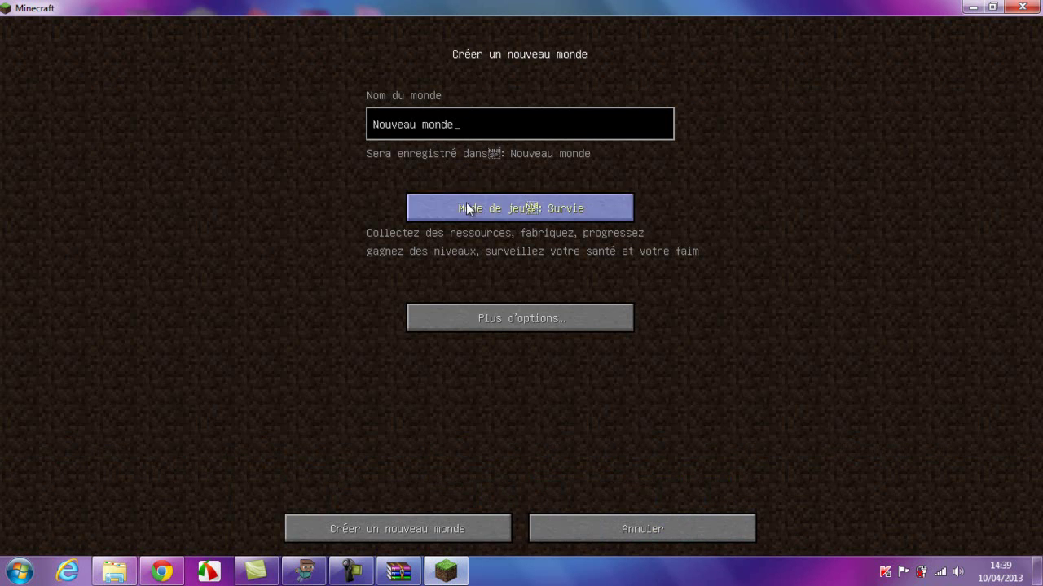
click(505, 195)
click(505, 195)
click(487, 319)
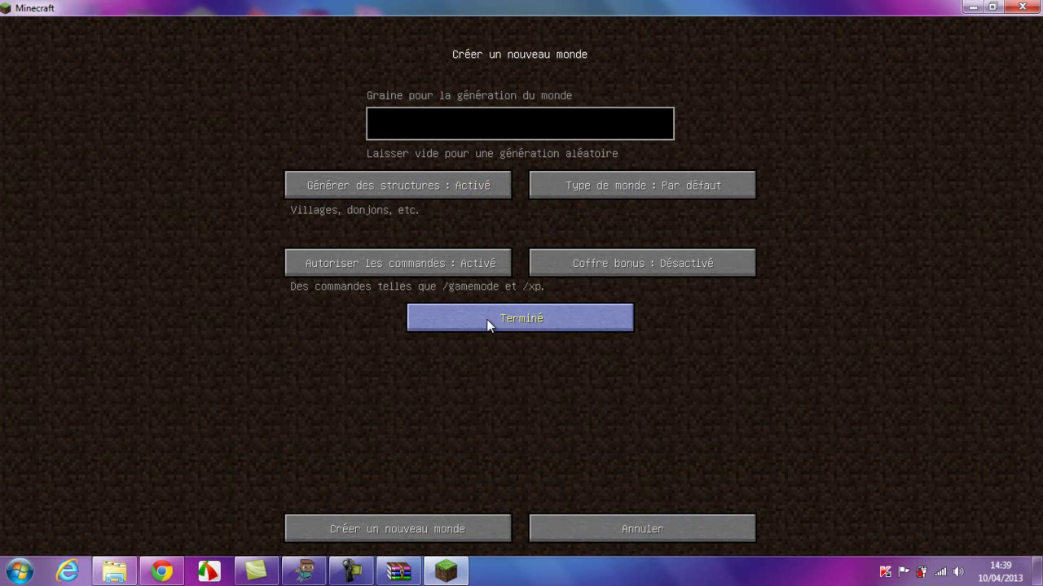
click(521, 311)
click(386, 525)
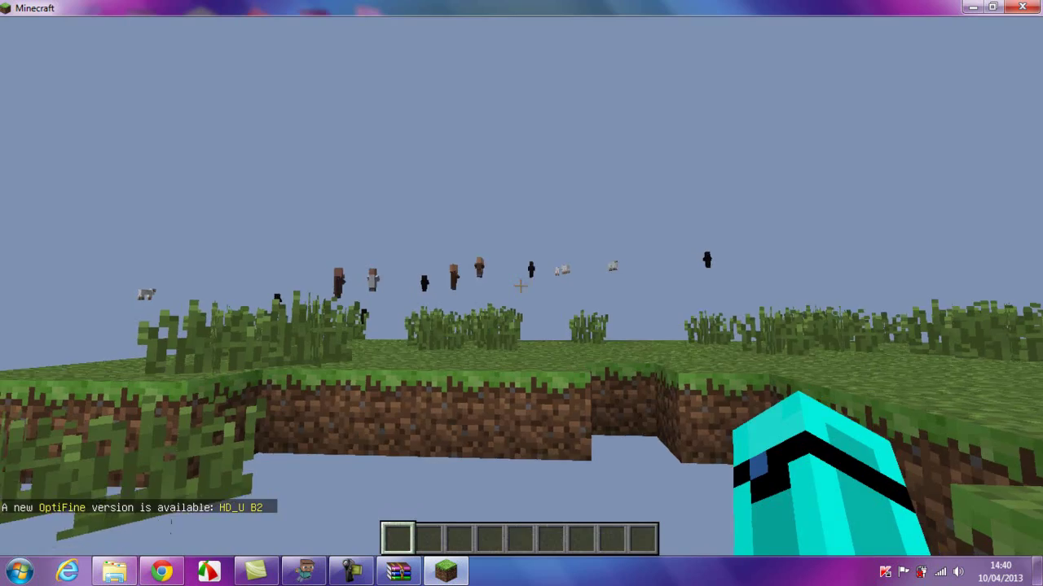
Step: Walk and jump around the new world's grassland to examine how the village and the snowy forest are rendered
key(w)
key(w)
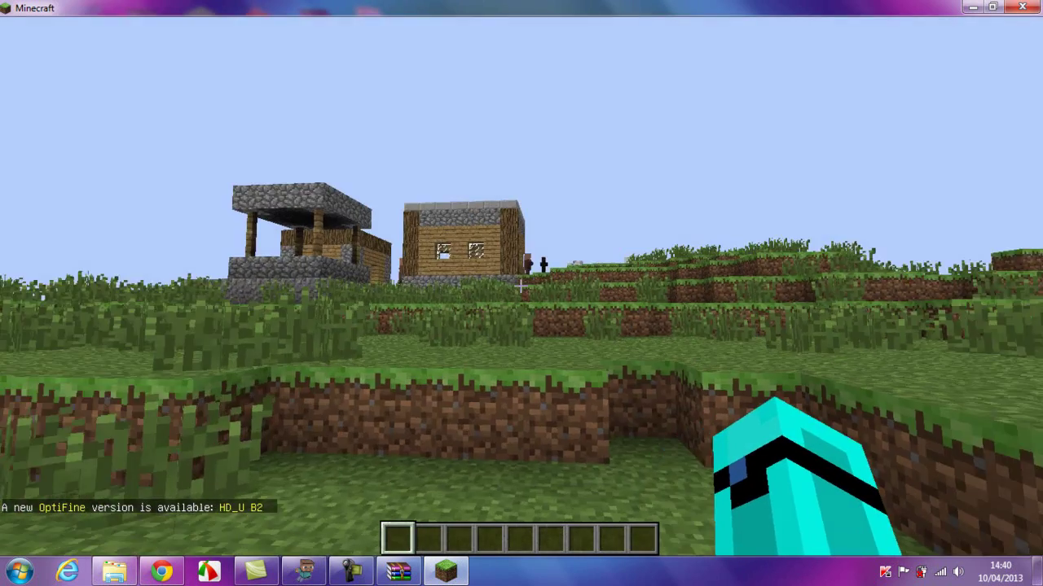
key(space)
key(w)
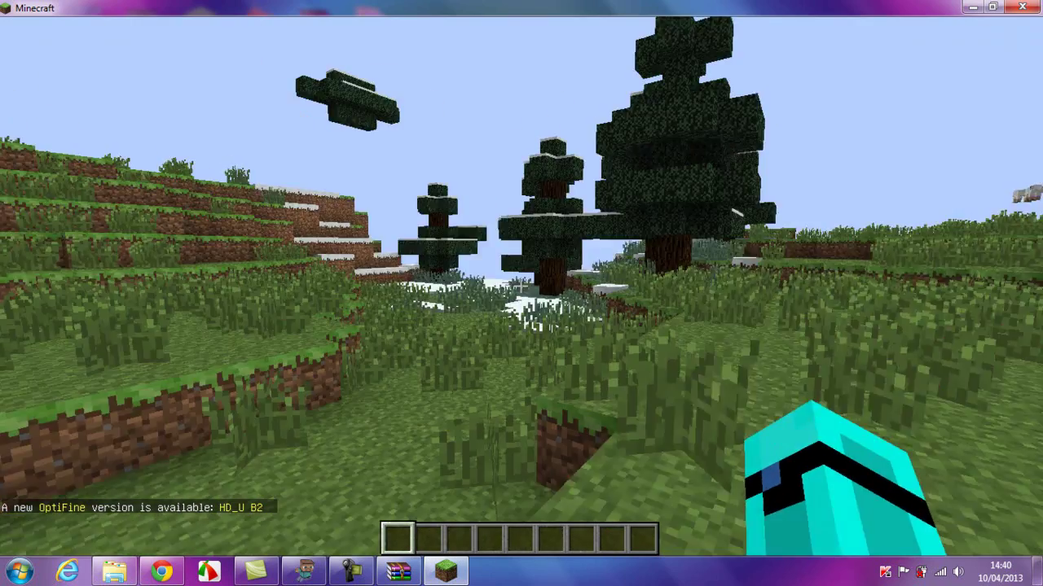
key(space)
key(w)
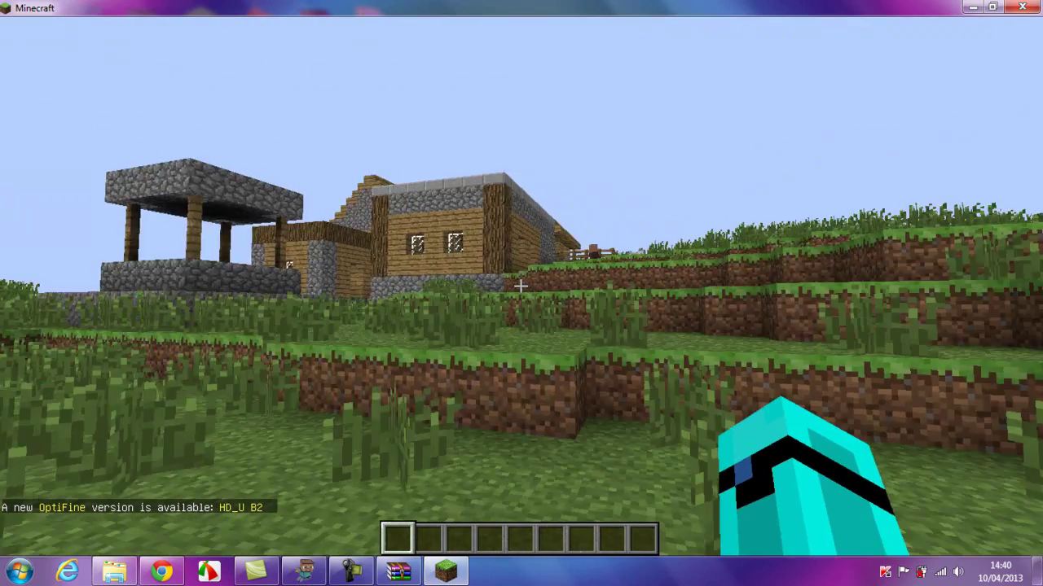
key(w)
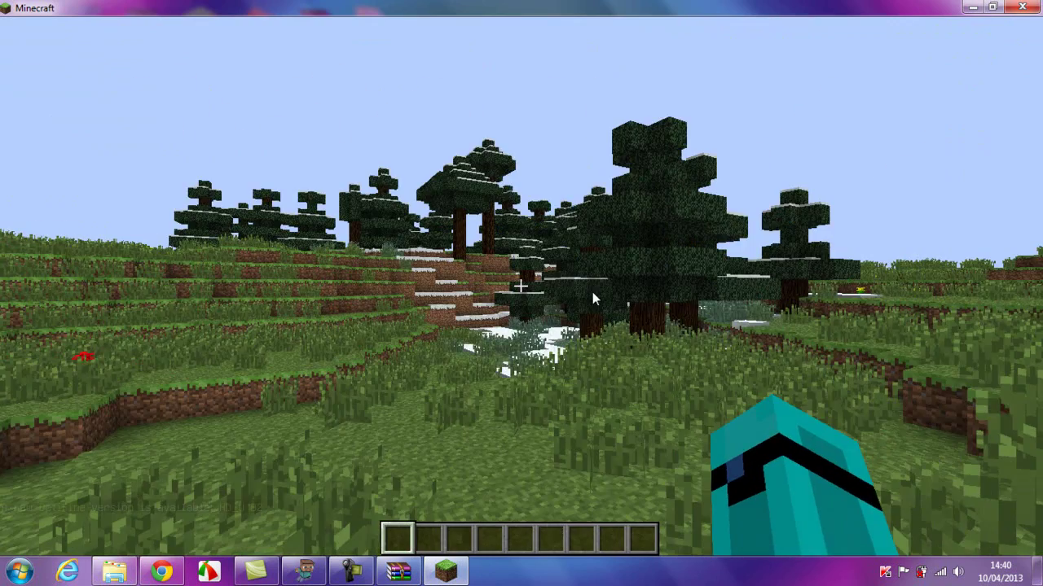
Step: Examine the OptiFine entries in the game's graphics options, such as Details, Quality and Performance, and return to the game
key(Escape)
click(489, 291)
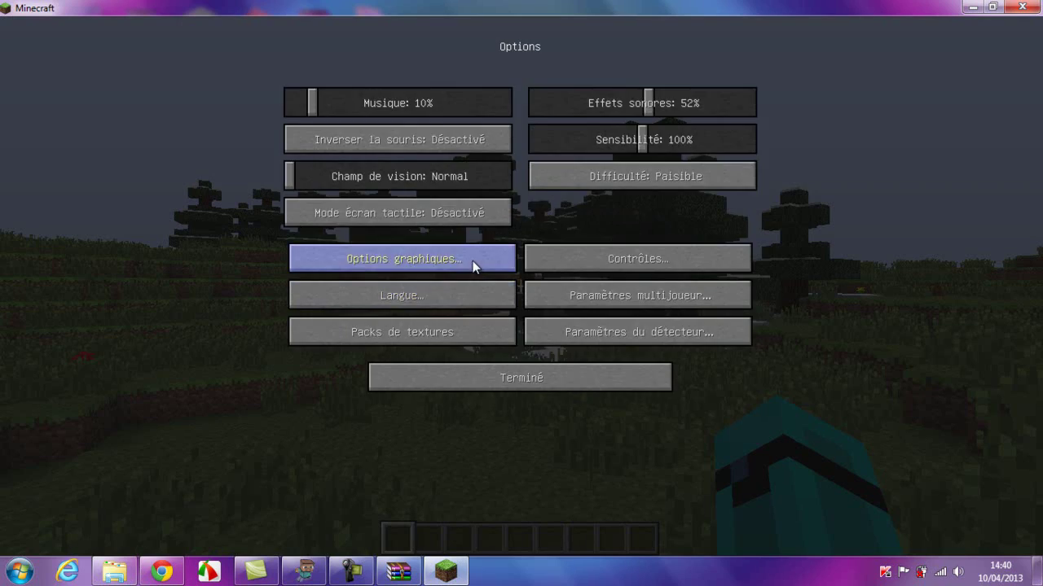
click(472, 262)
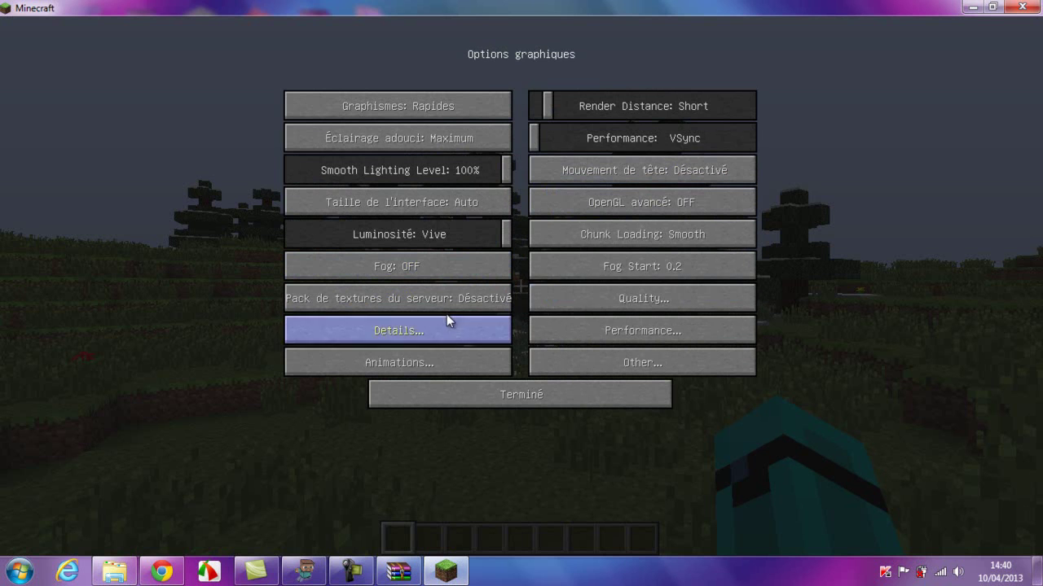
click(460, 398)
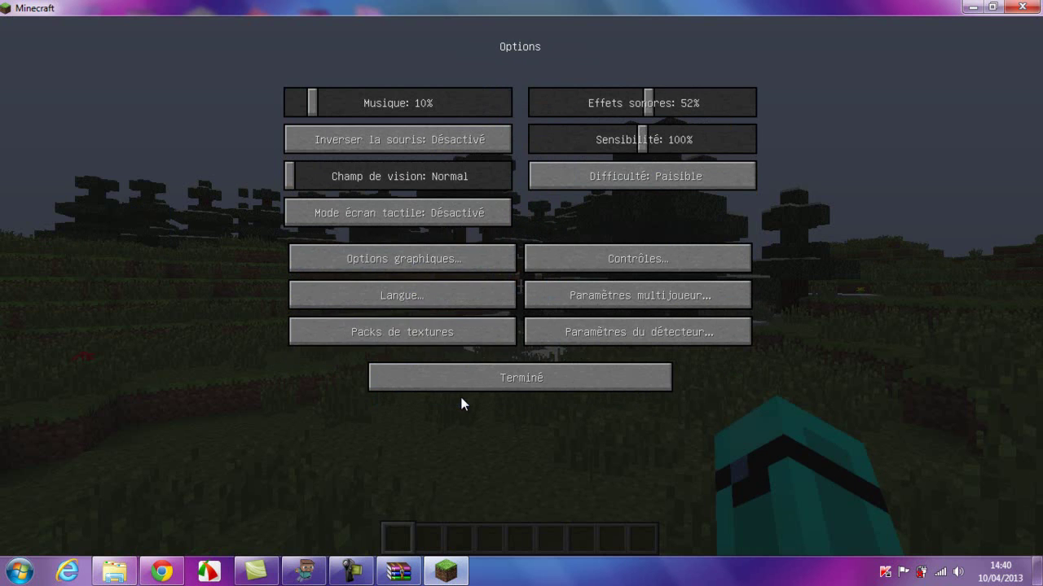
click(436, 260)
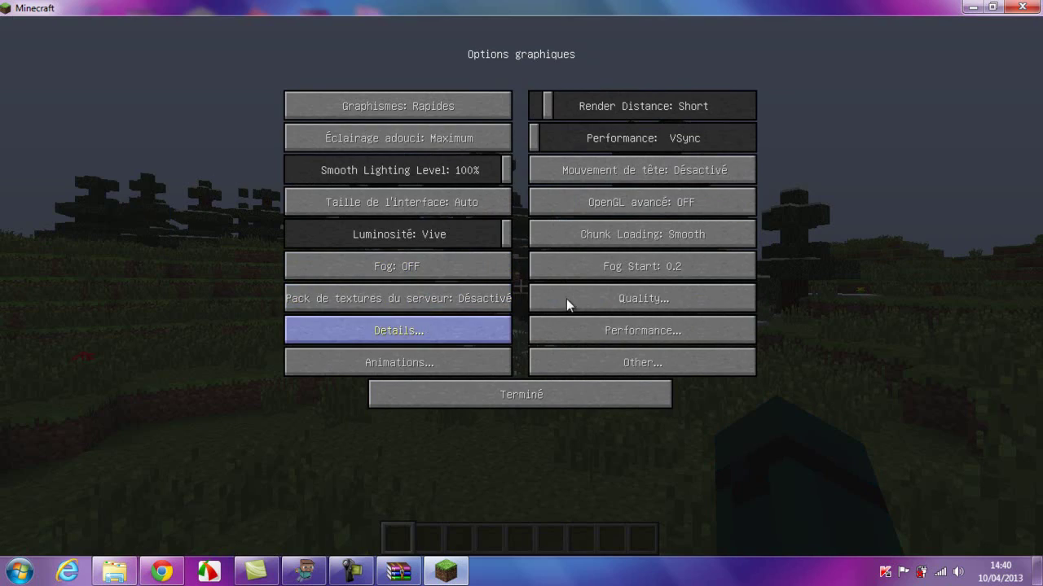
key(Escape)
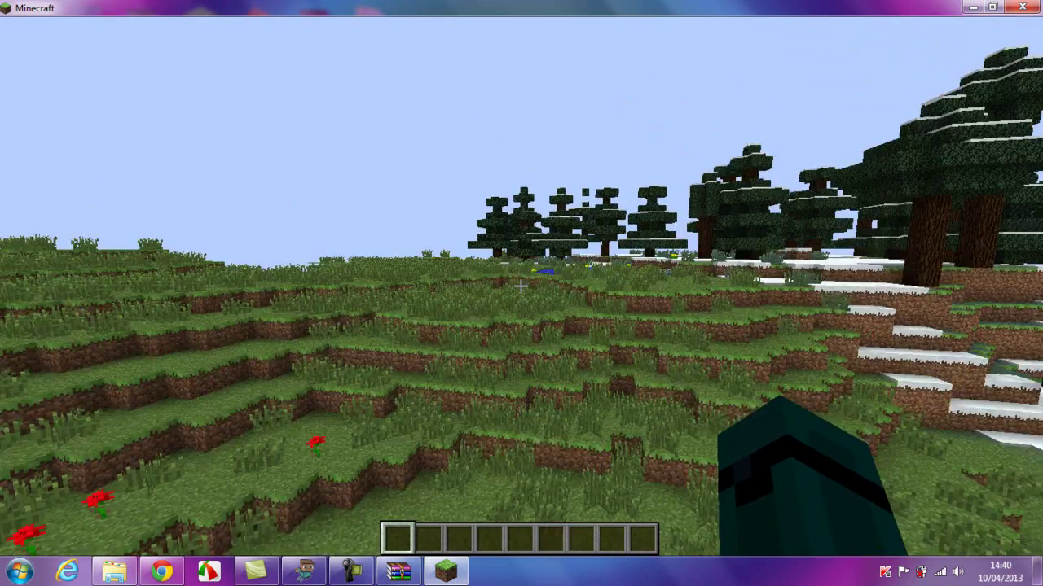
Step: Move through the village and down into the ravine and back up to examine how terrain, houses and crops are rendered
key(w)
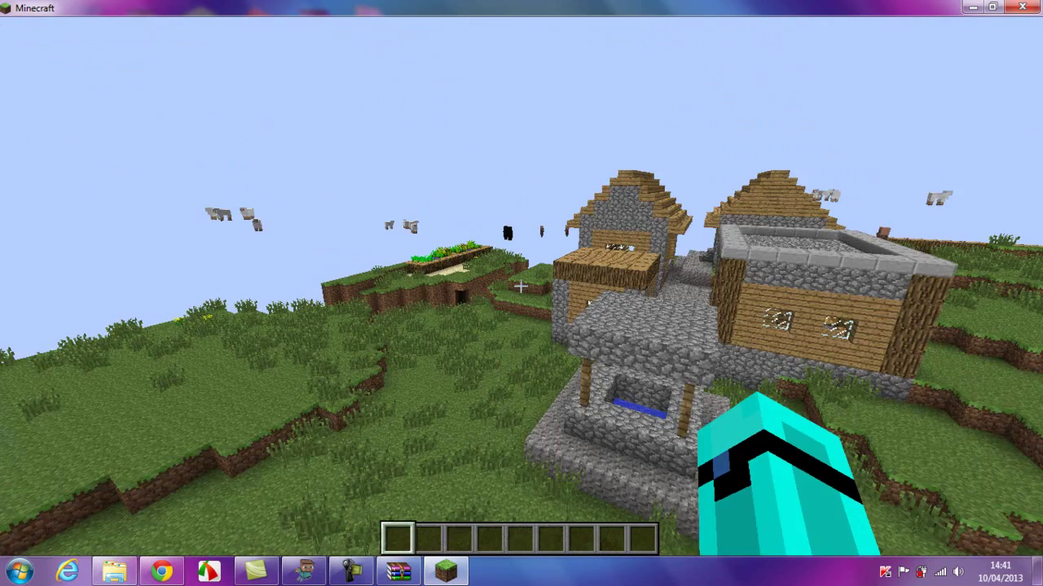
key(w)
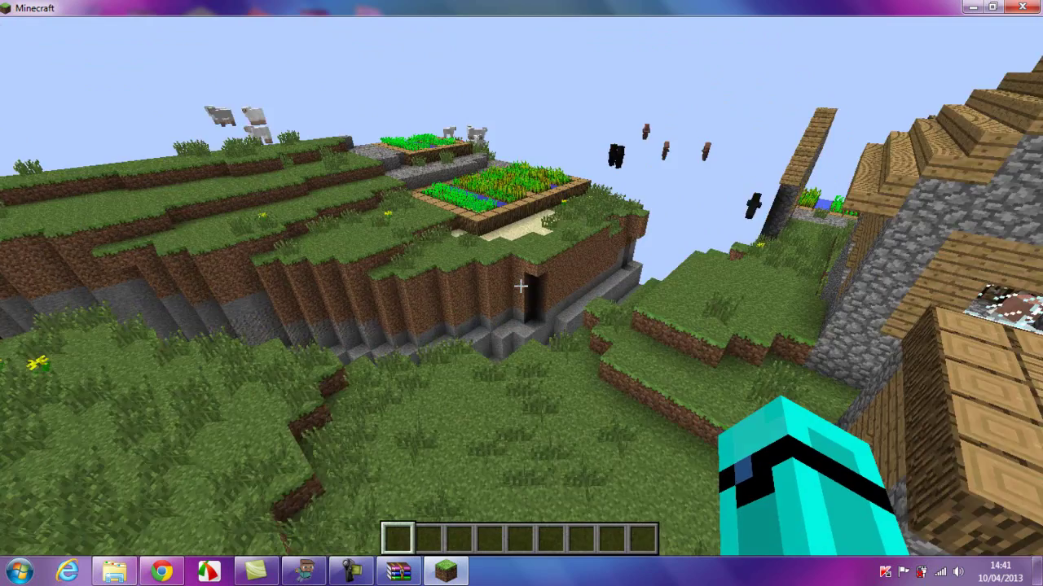
key(w)
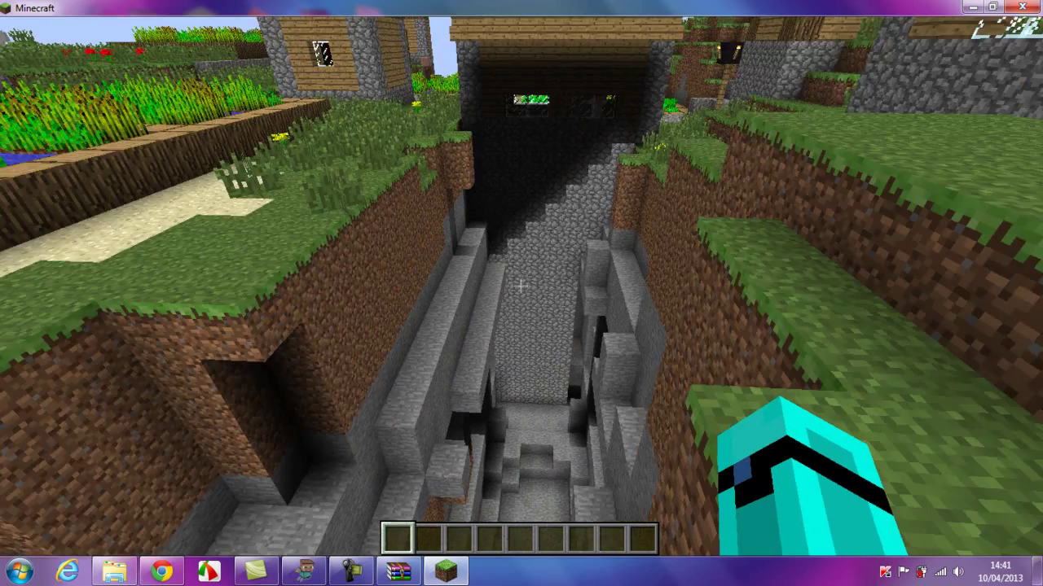
key(w)
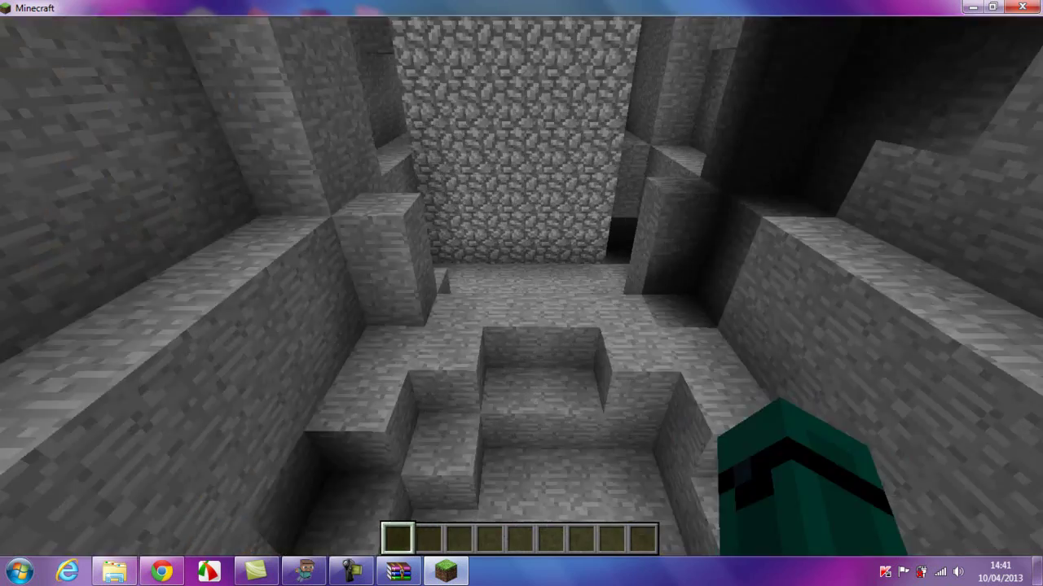
key(w)
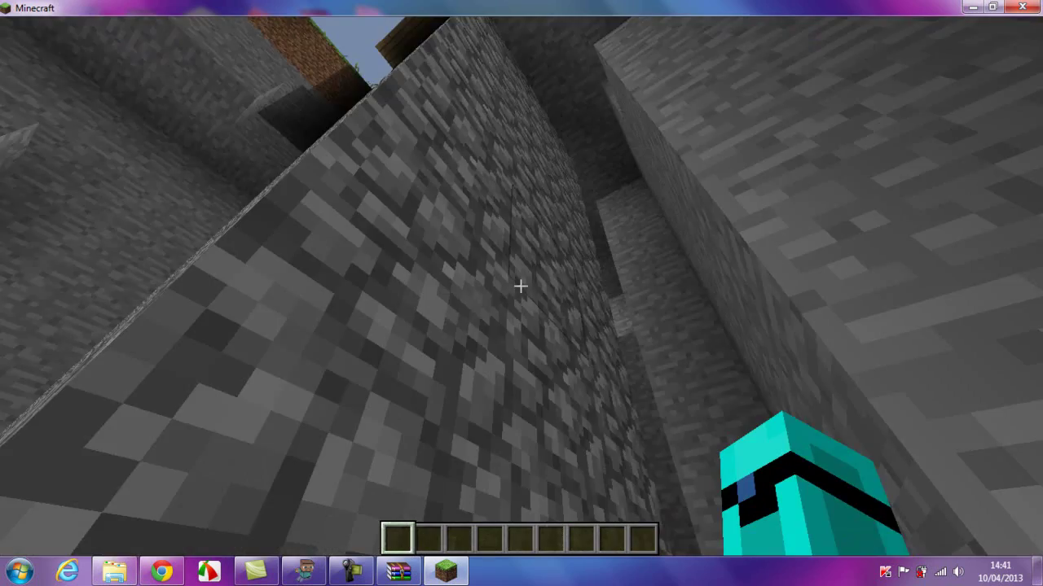
key(space)
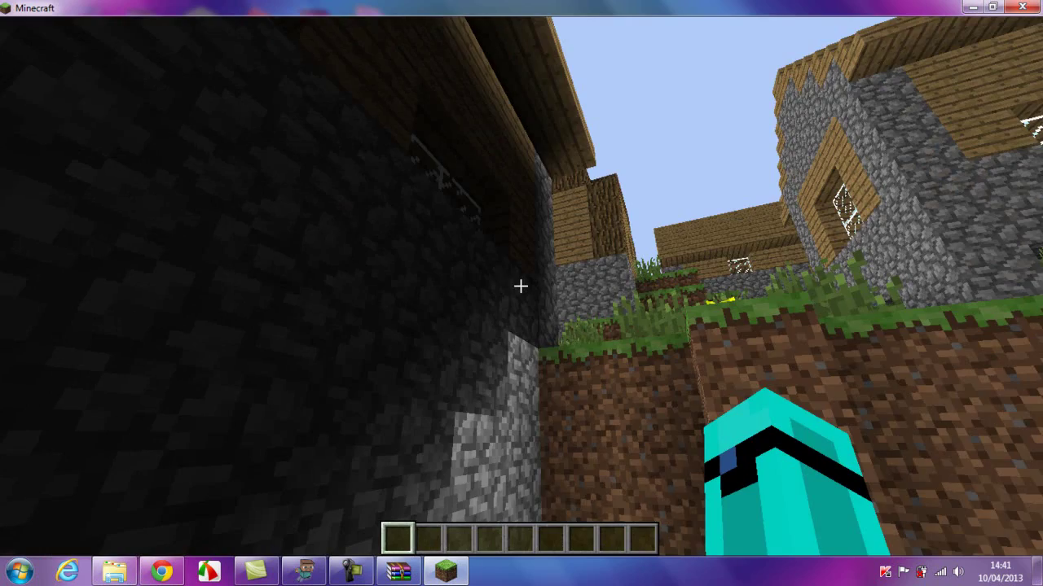
key(w)
key(w)
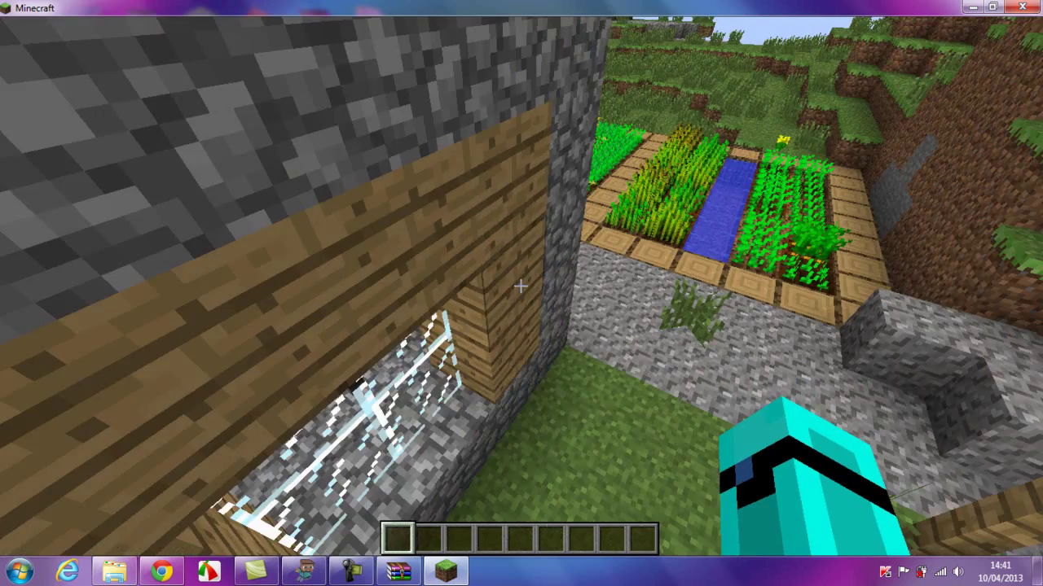
key(w)
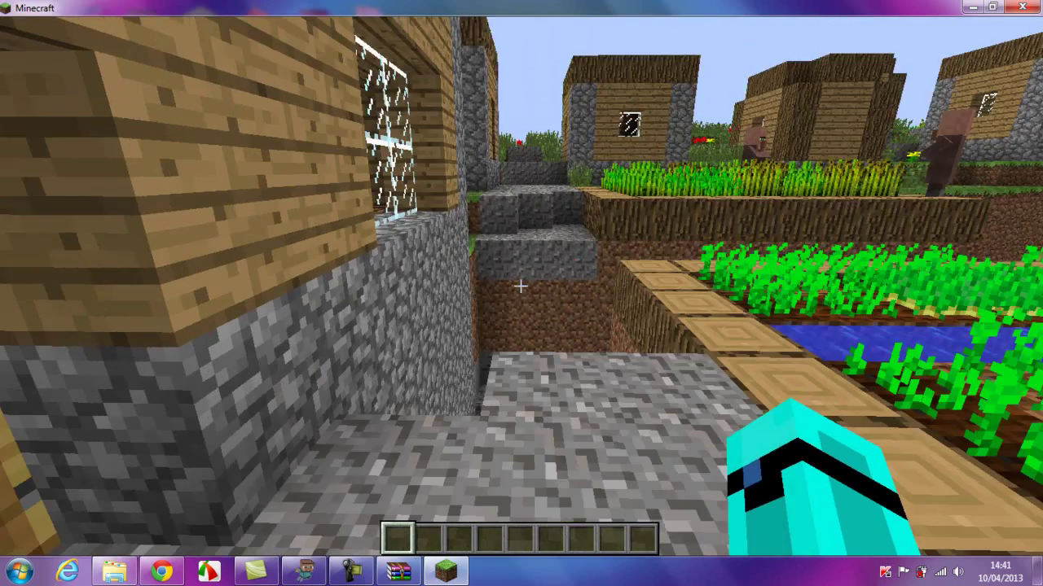
Step: Enter the village library through its wooden door, look around inside, and go back out past the crops and the ravine
key(w)
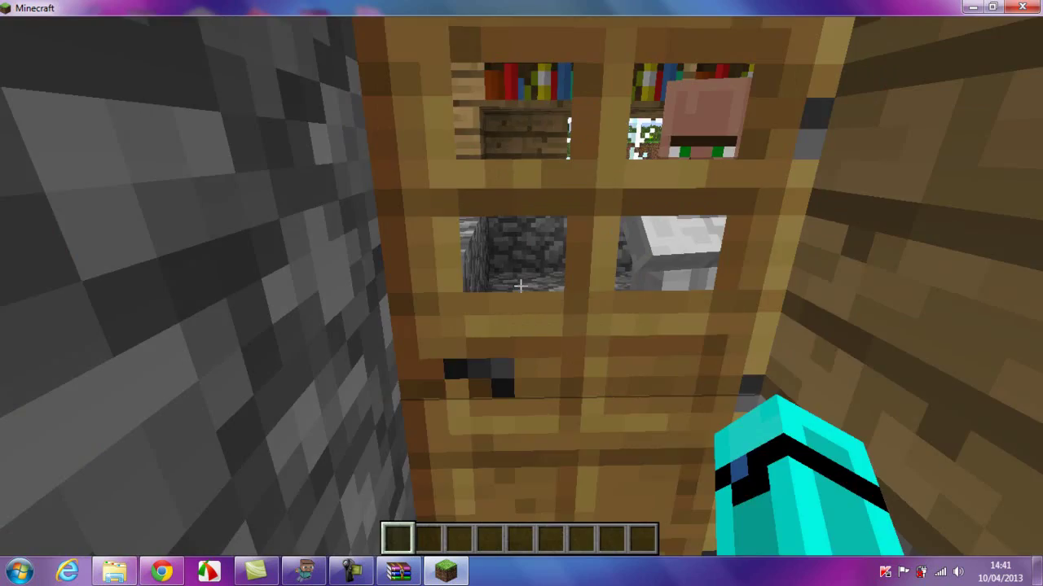
right_click(520, 286)
key(w)
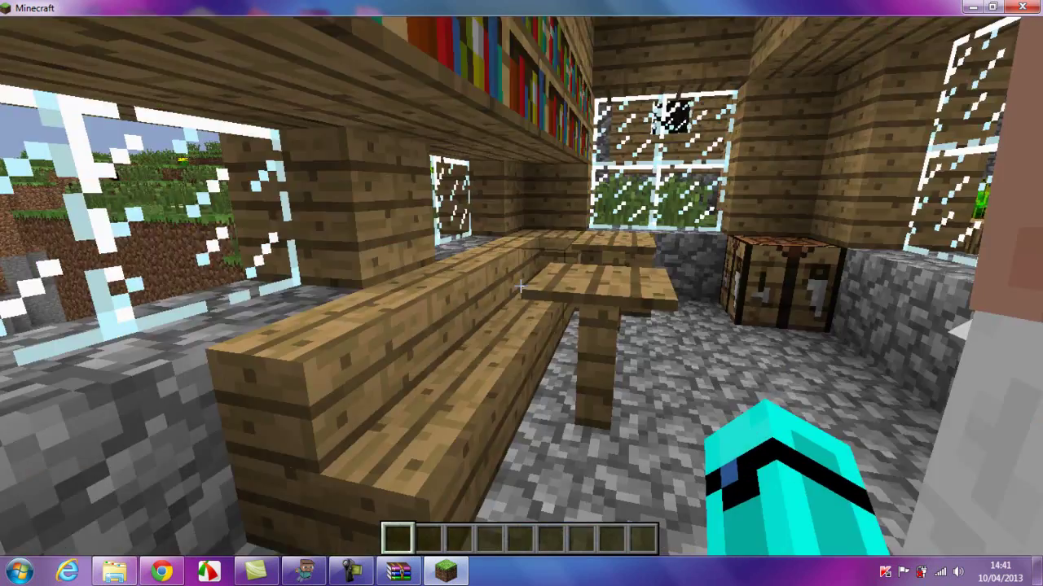
key(w)
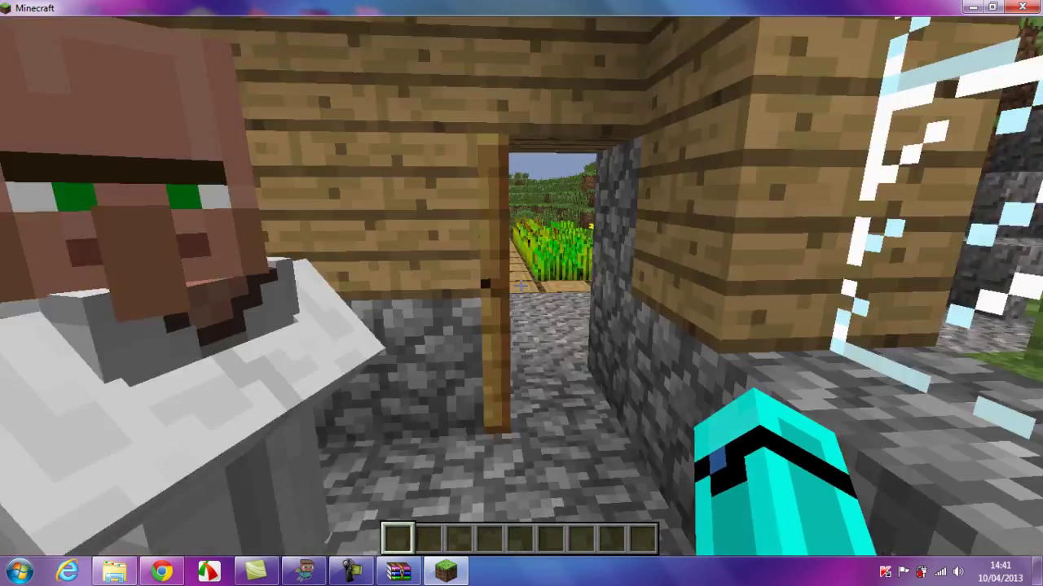
key(w)
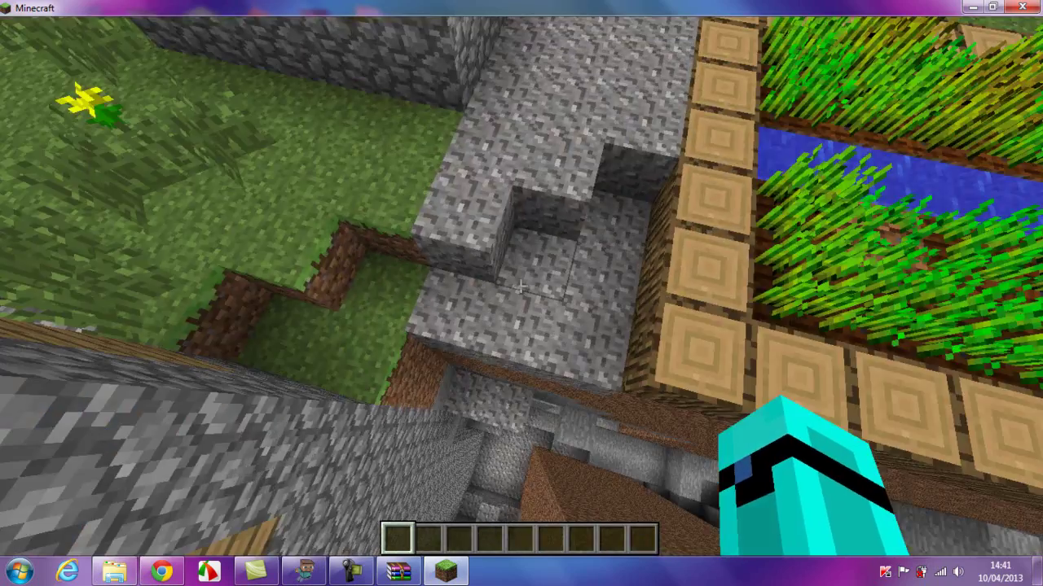
key(w)
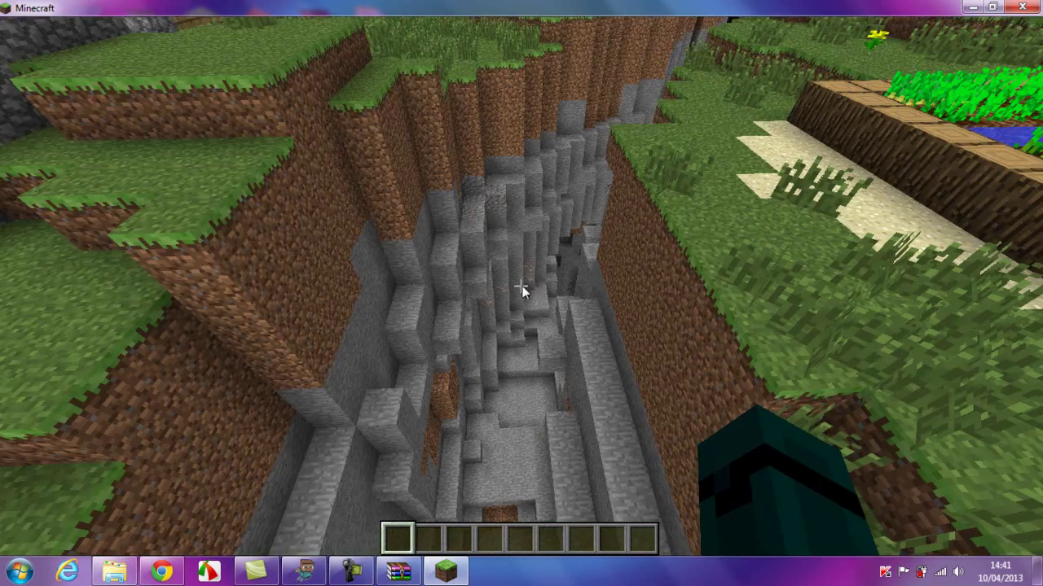
key(w)
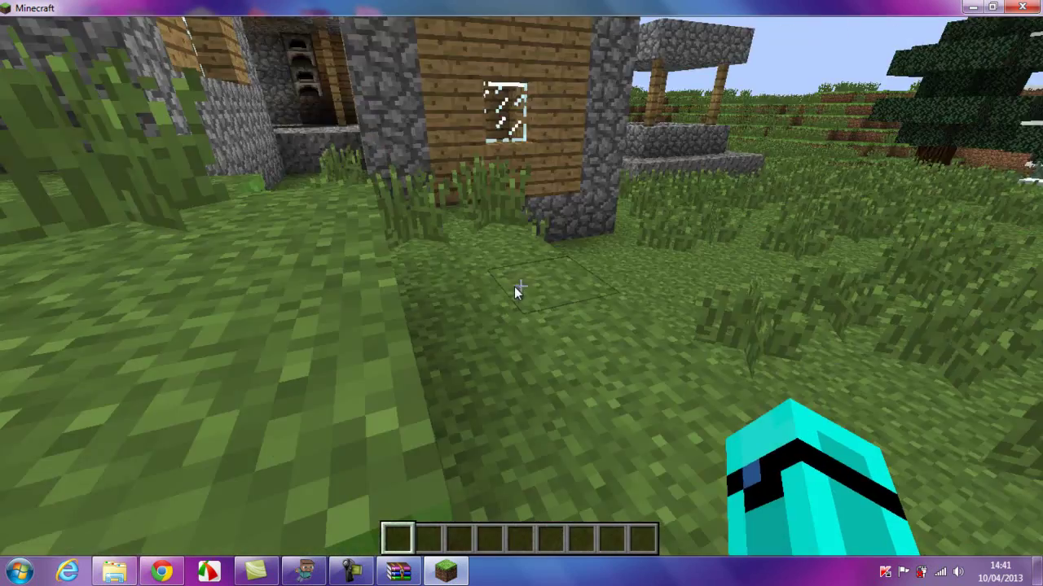
Step: Open the game's graphics options and set Render Distance to Tiny
key(Escape)
click(505, 296)
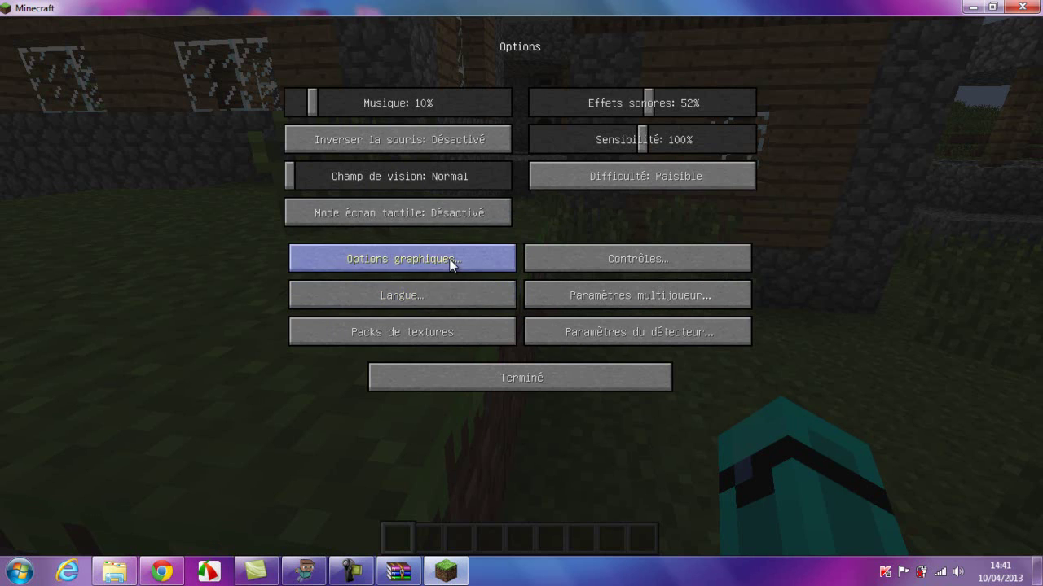
click(453, 261)
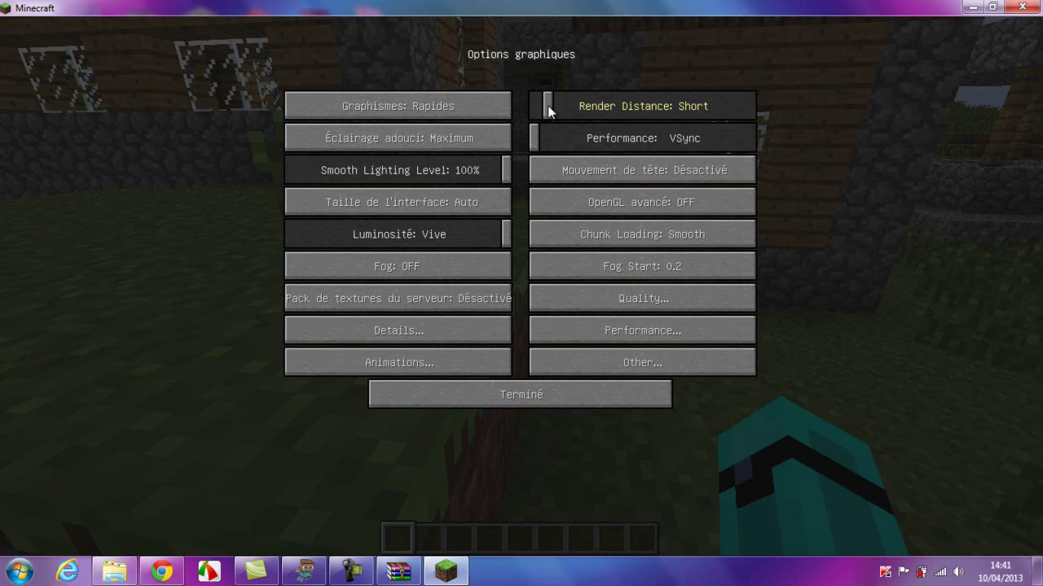
mouse_move(548, 105)
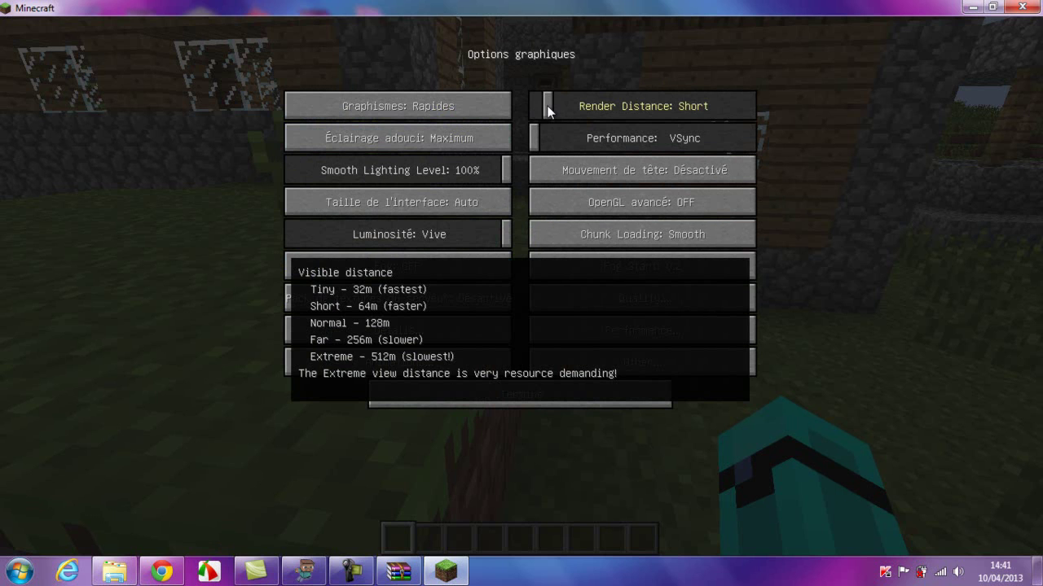
click(531, 107)
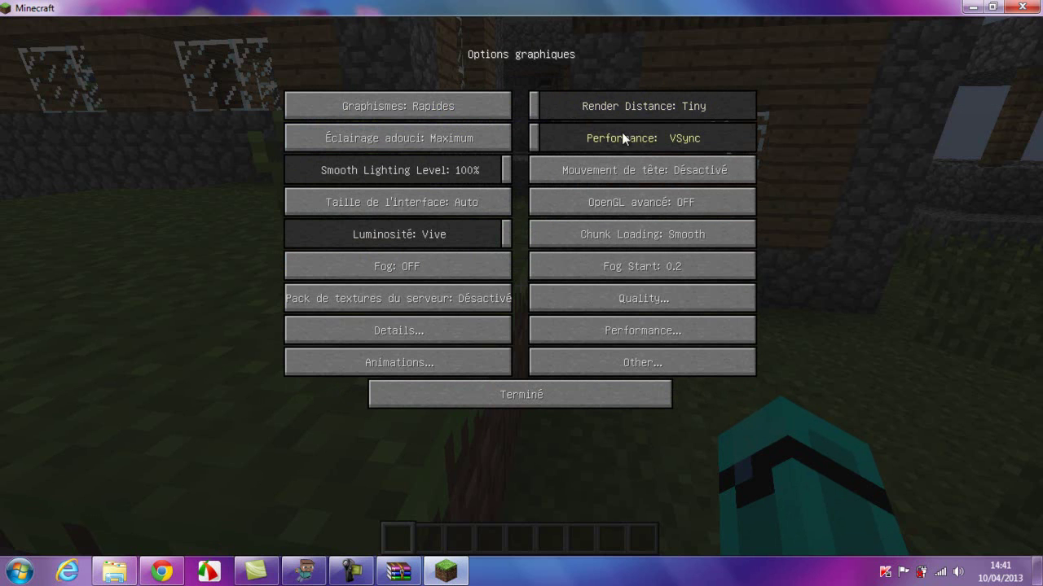
mouse_move(622, 138)
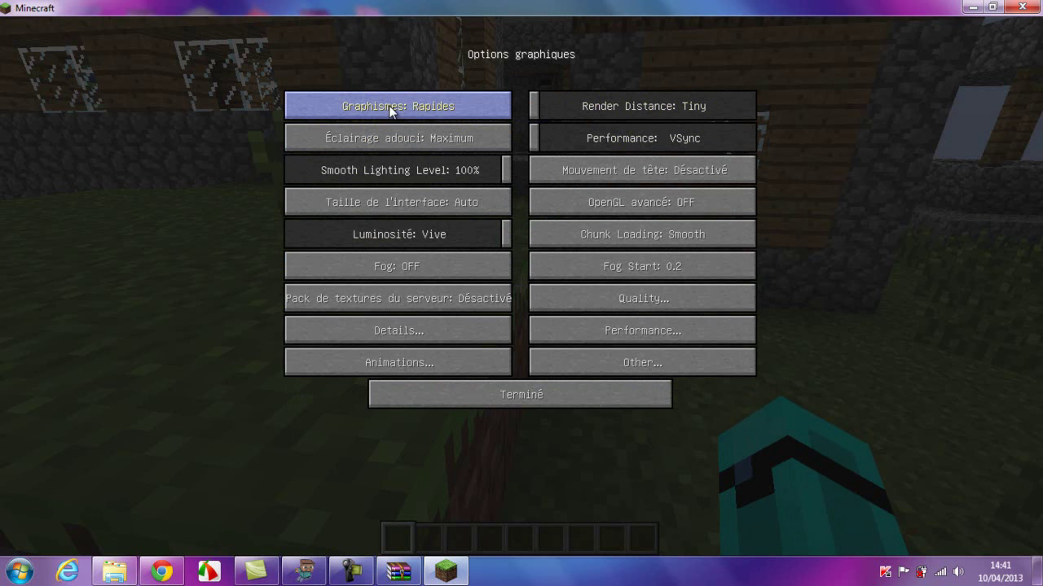
Step: Toggle the Graphismes mode and return it to Rapides, and set Éclairage adouci to Off
click(403, 111)
click(403, 107)
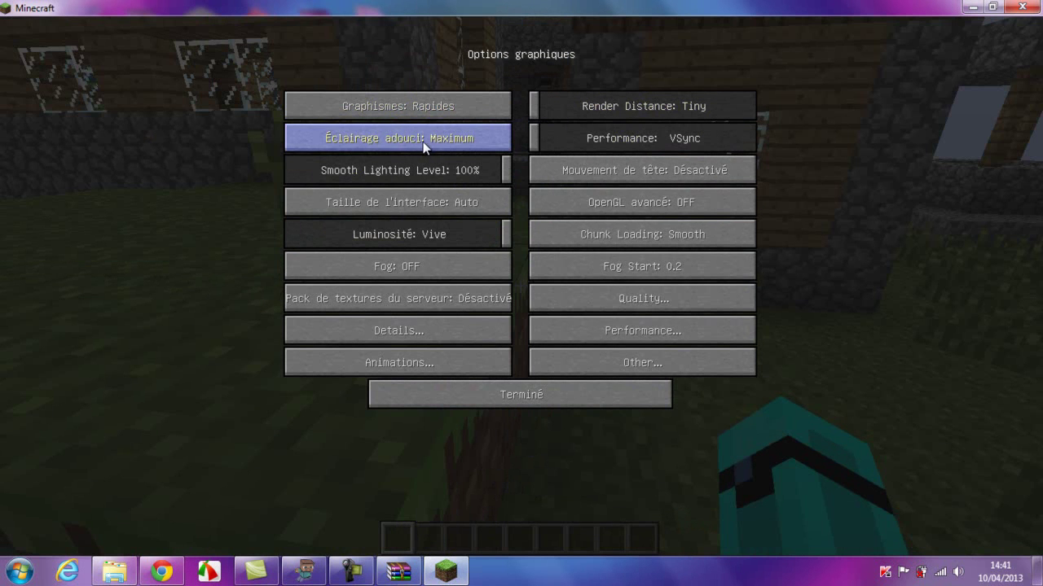
click(426, 142)
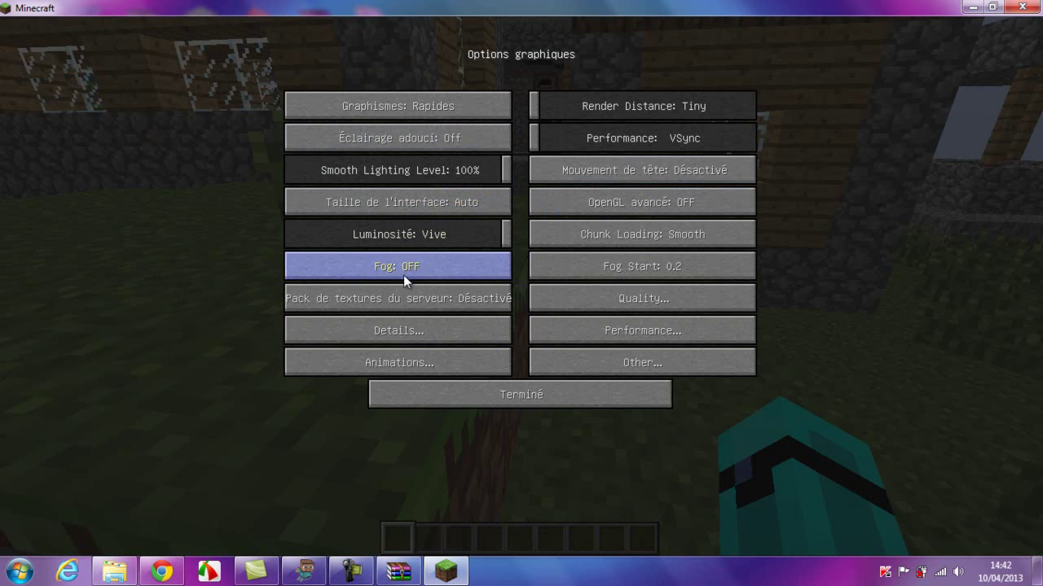
Step: Turn Sun & Moon ON in the Detail Settings and return to the graphics options
click(372, 331)
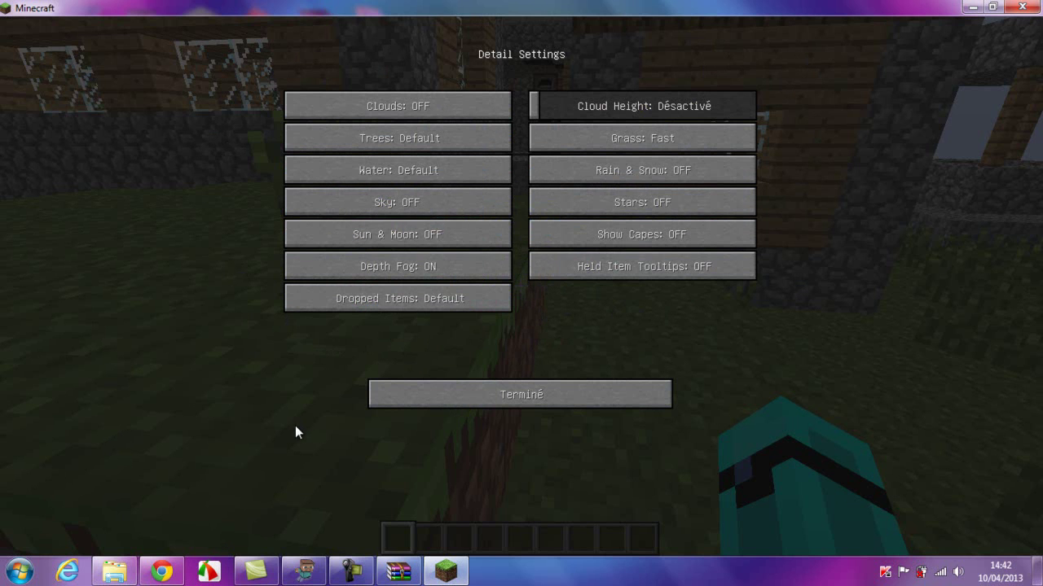
click(384, 235)
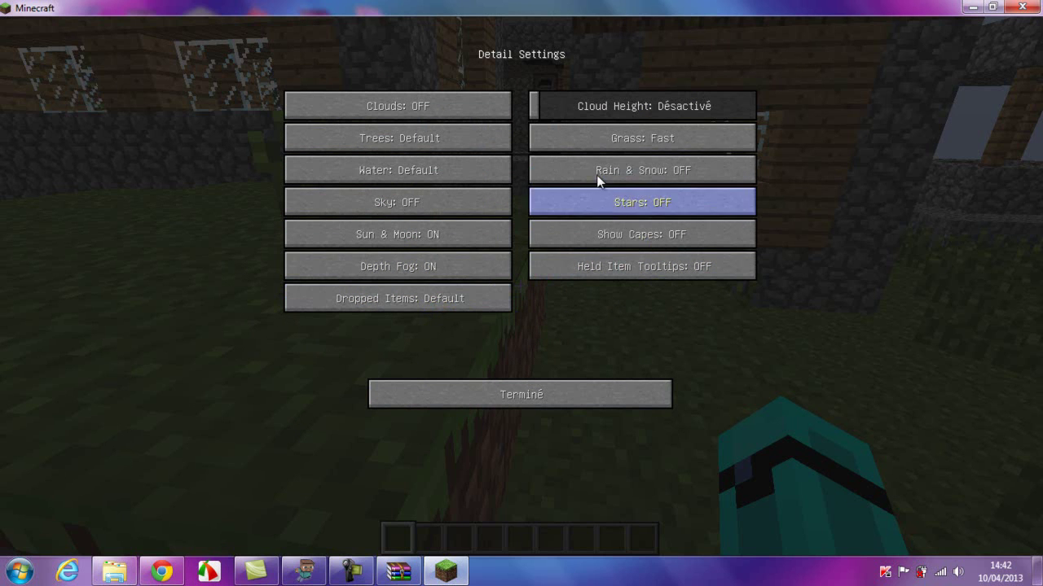
mouse_move(609, 178)
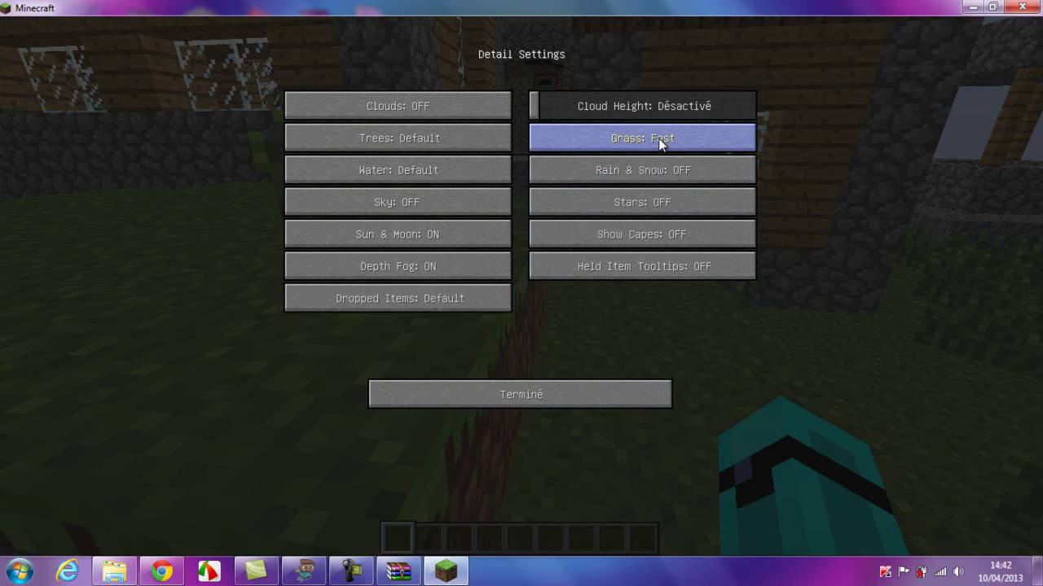
click(513, 395)
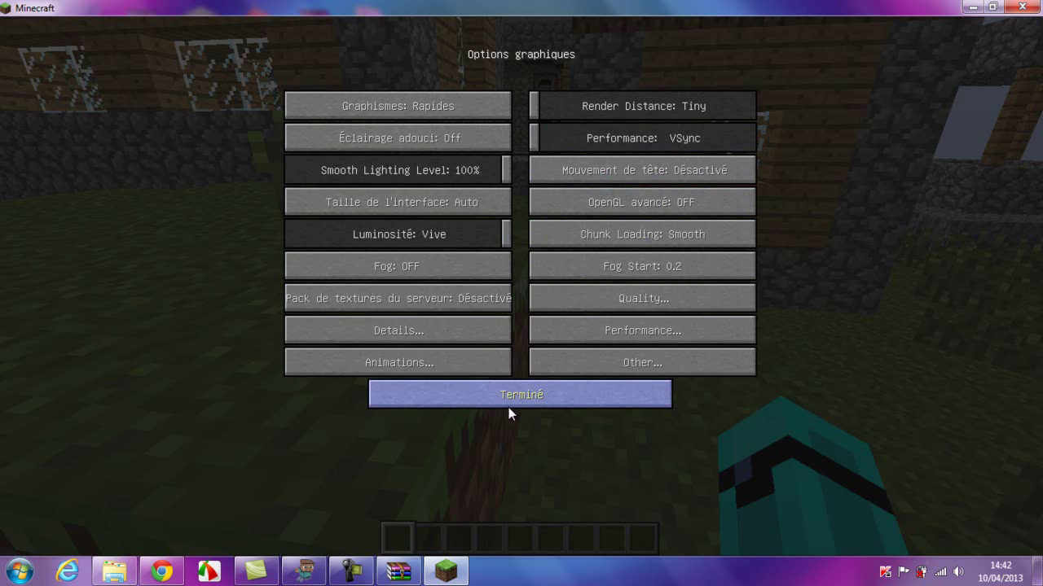
Step: Examine the Animation, Quality and Performance settings one after another, returning to the graphics options each time
click(391, 359)
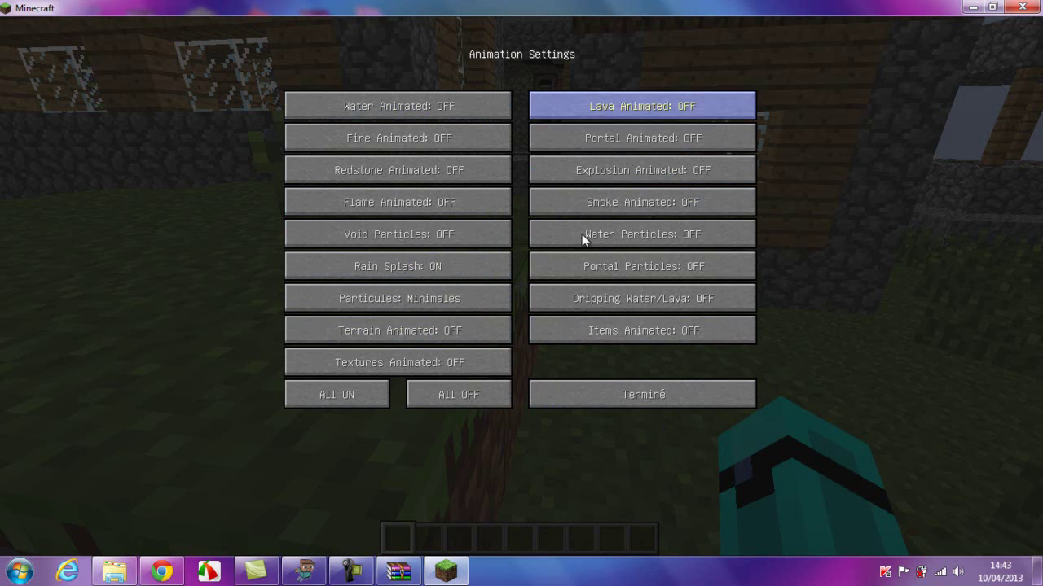
click(624, 393)
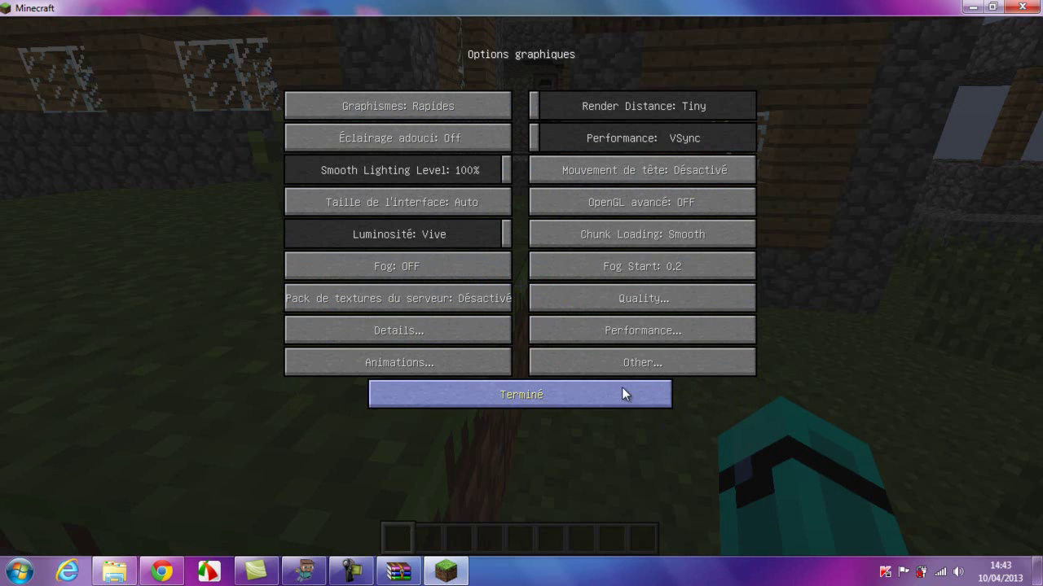
click(618, 295)
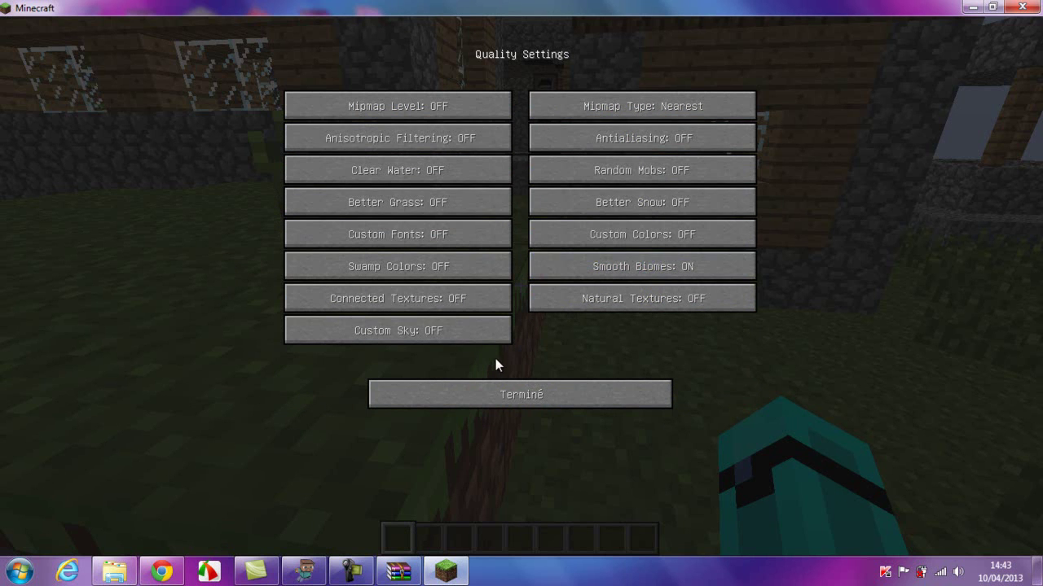
click(497, 387)
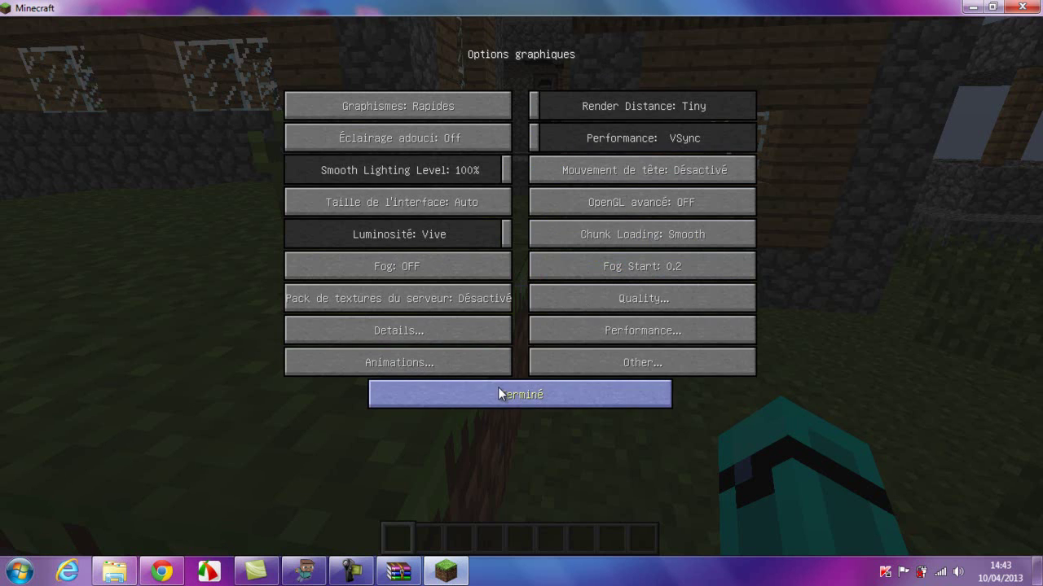
click(587, 338)
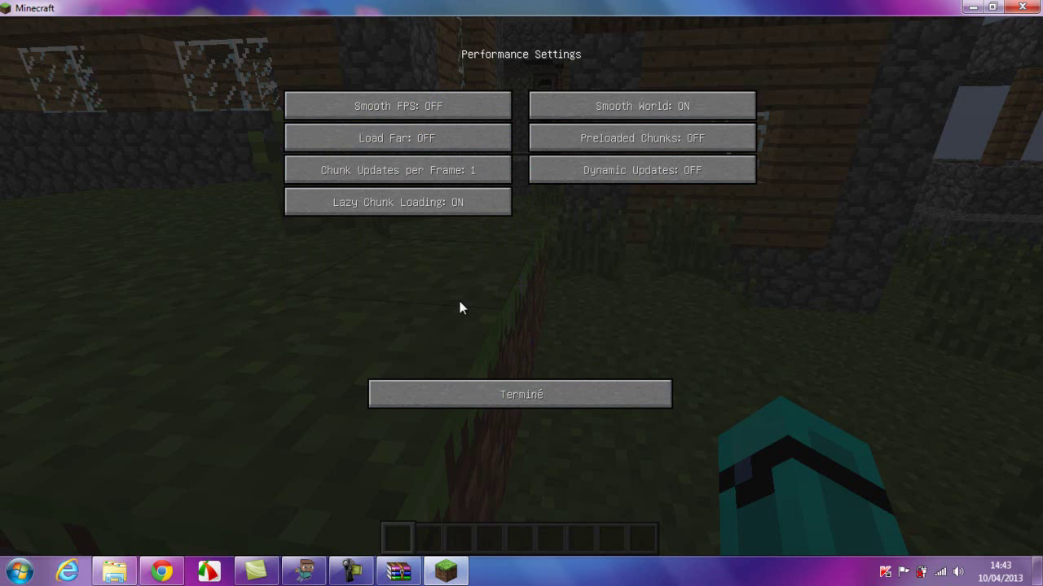
click(491, 395)
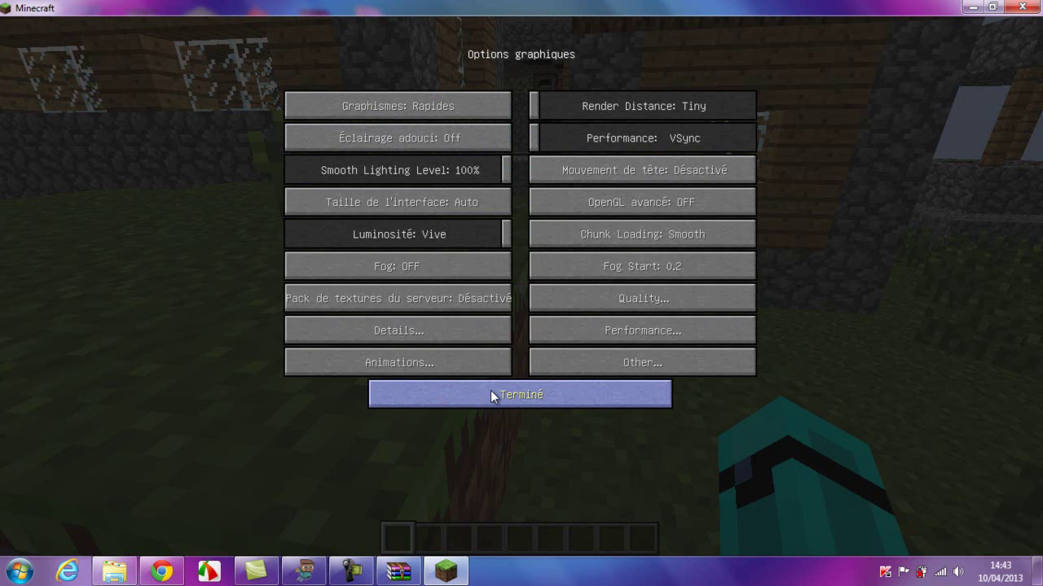
Step: Open the Other Settings and cycle the Autosave interval through its values, ending on 30min
click(598, 362)
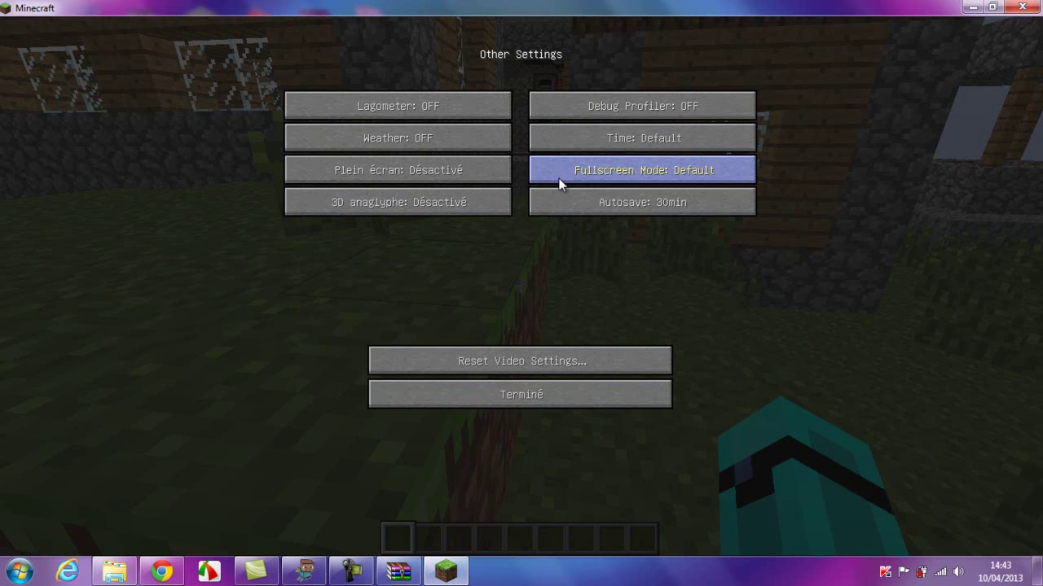
click(640, 212)
click(639, 212)
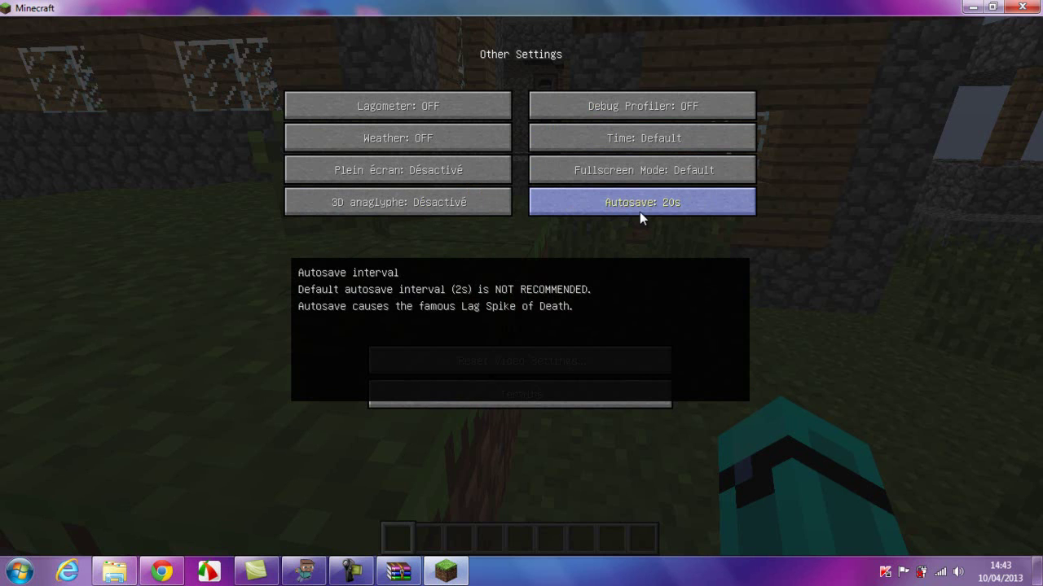
click(640, 212)
click(639, 212)
click(640, 212)
click(639, 211)
click(639, 212)
click(639, 212)
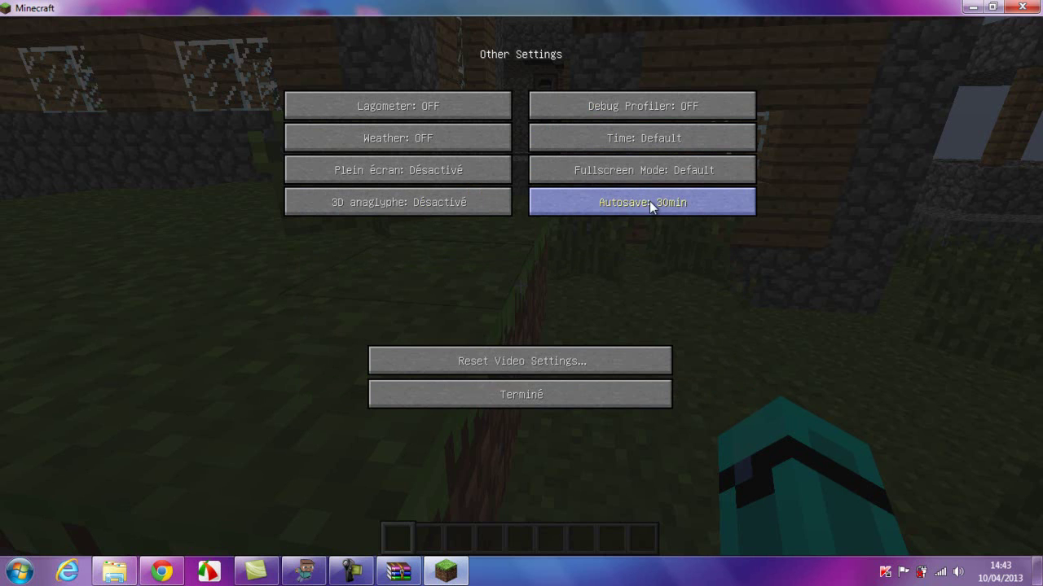
mouse_move(651, 203)
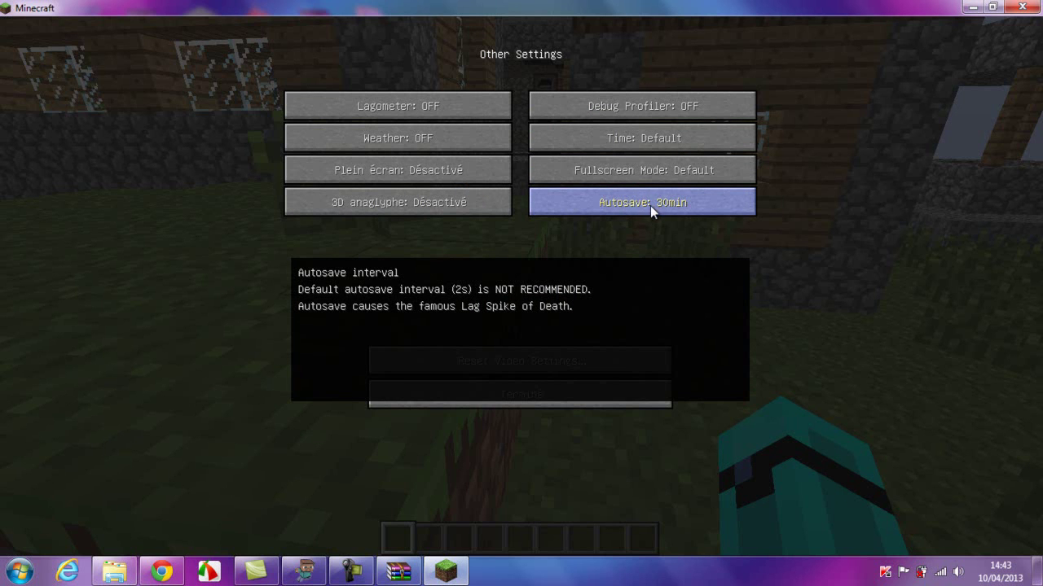
Step: Return to the graphics options and cycle Fog Start through its values, ending on 0.2
click(554, 392)
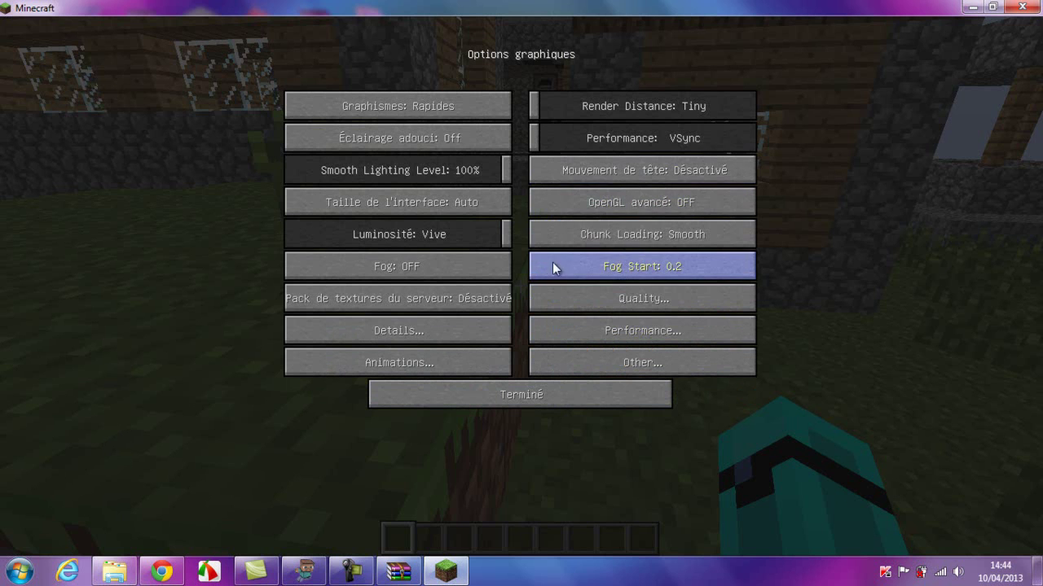
click(684, 268)
click(684, 269)
click(683, 269)
click(683, 268)
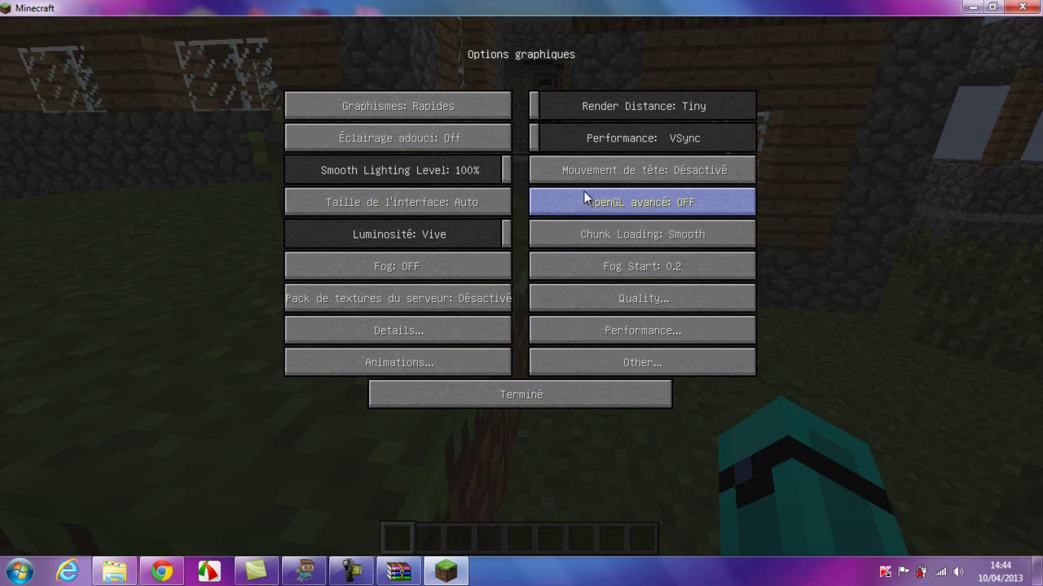
Step: View the available texture packs from the general options, and return to the game world
click(429, 394)
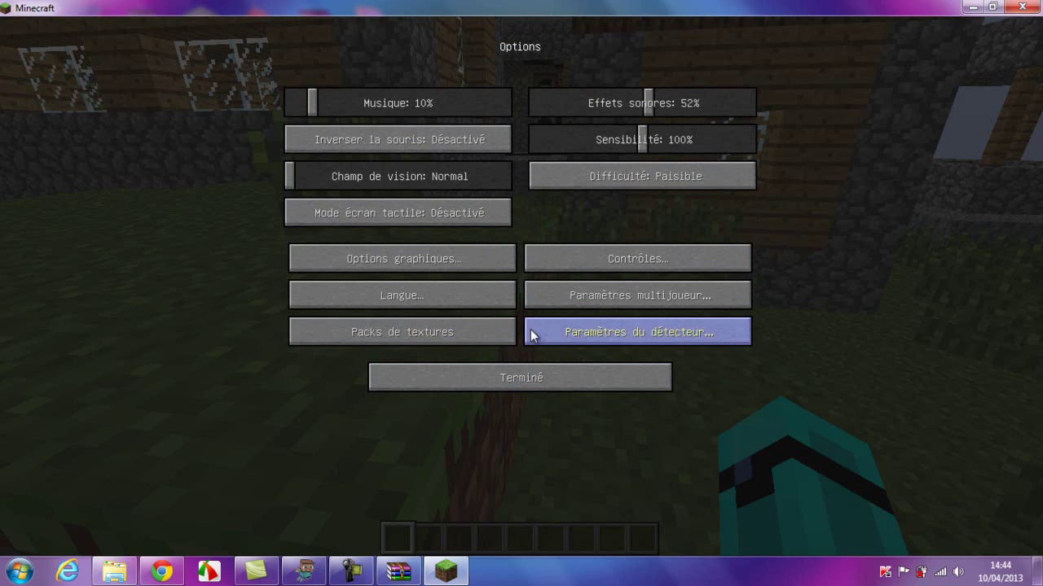
click(488, 324)
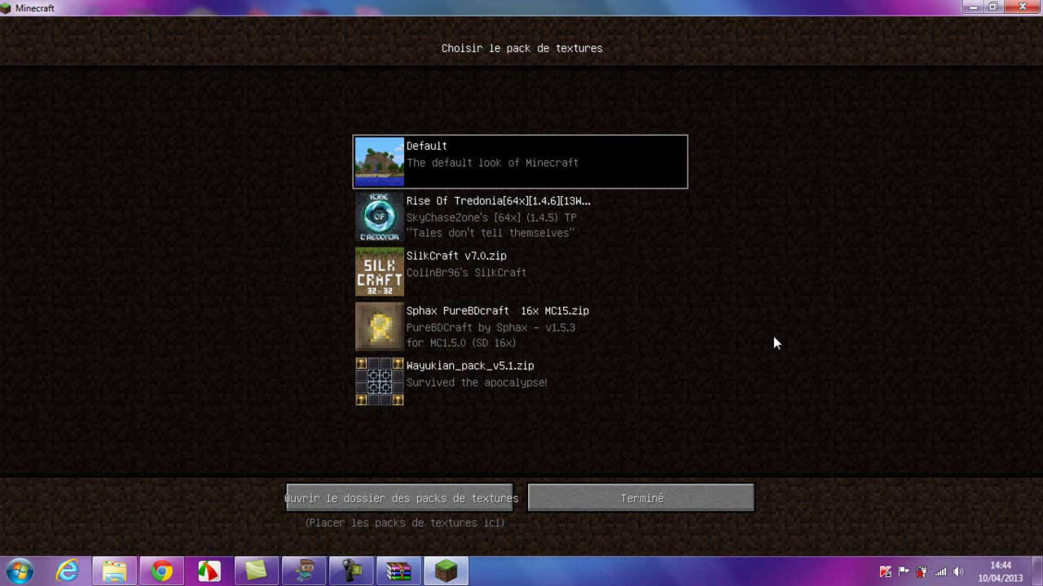
click(444, 268)
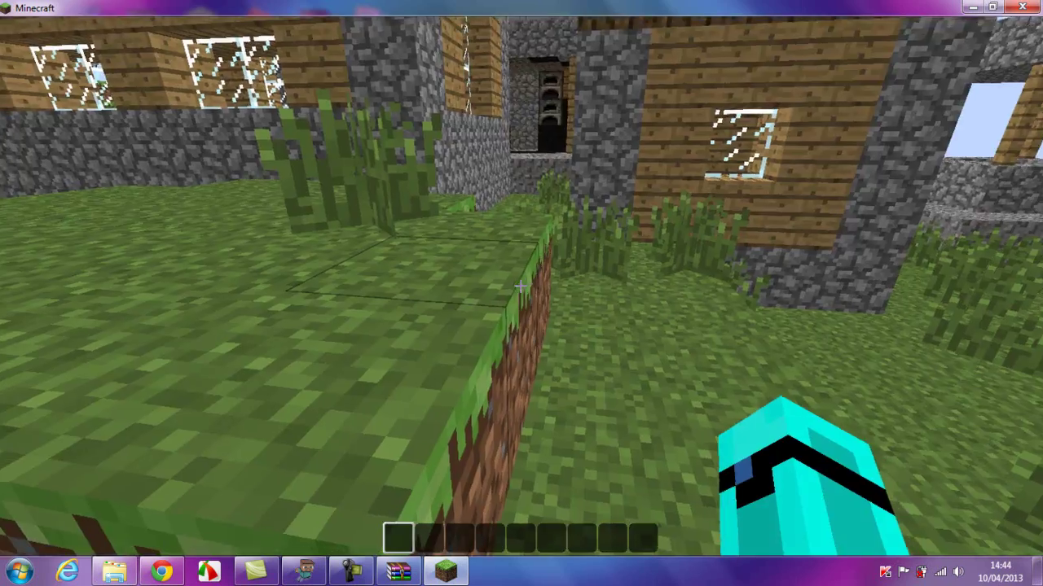
Step: Fly down into the ravine beside the village to check its rendering, and rise back to the surface
scroll(520, 286, down, 1)
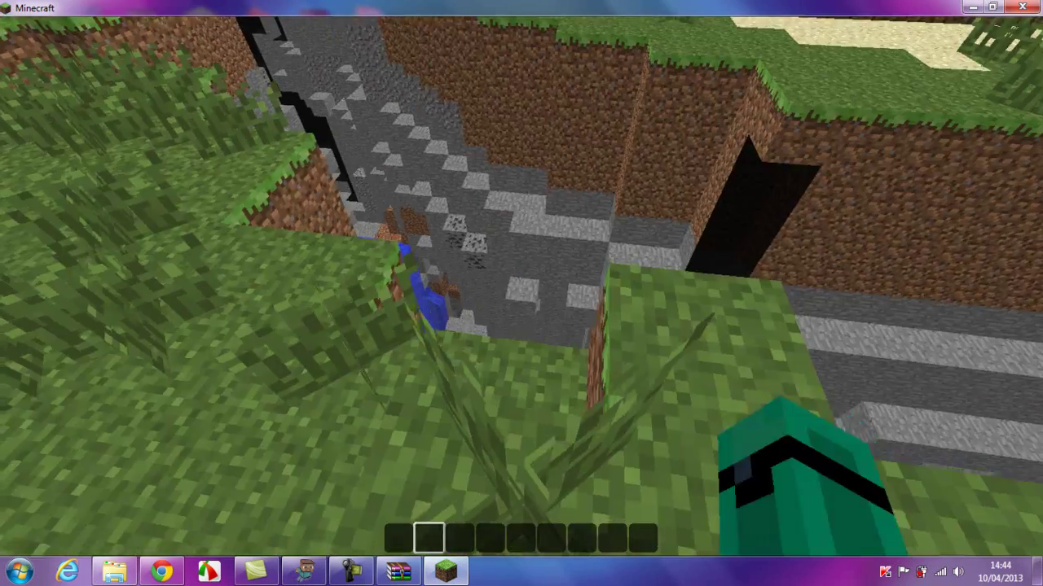
key(w)
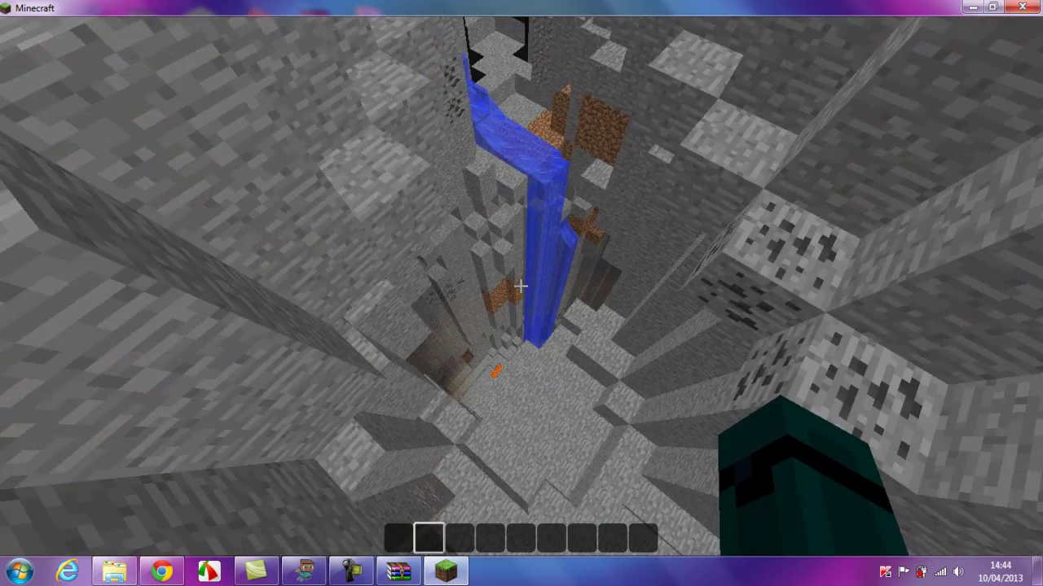
key(w)
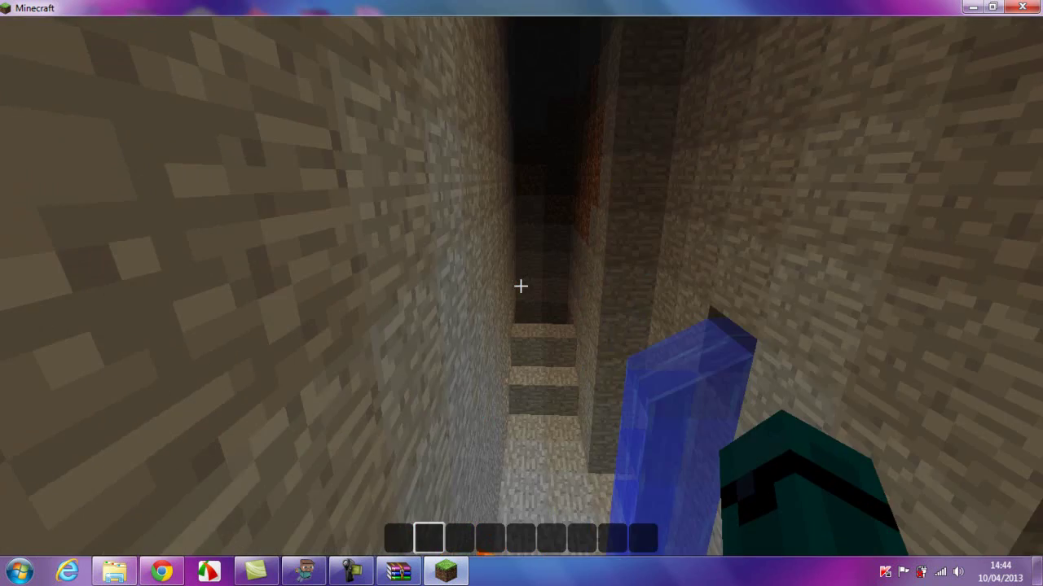
key(w)
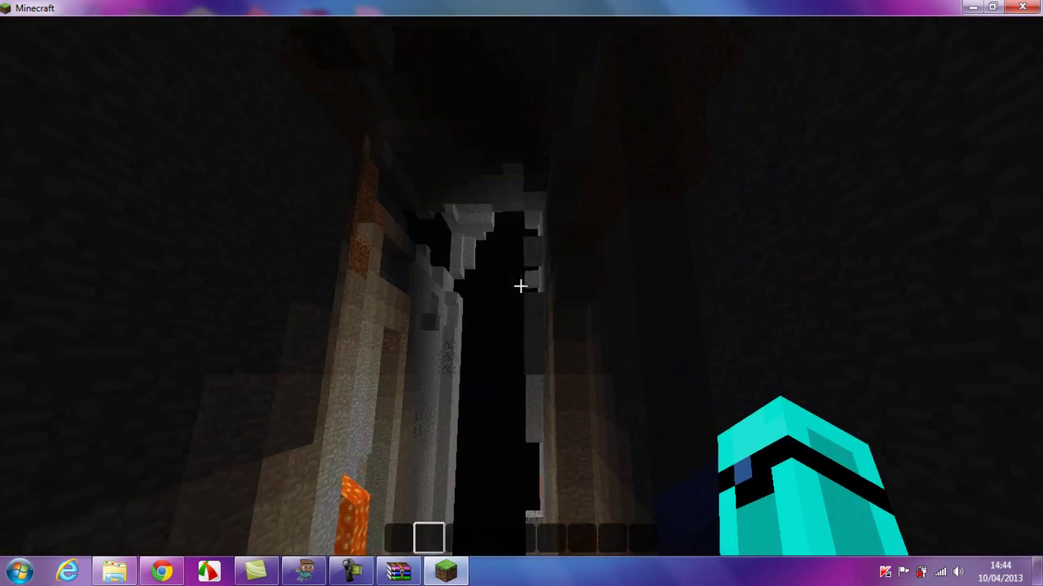
key(w)
key(w)
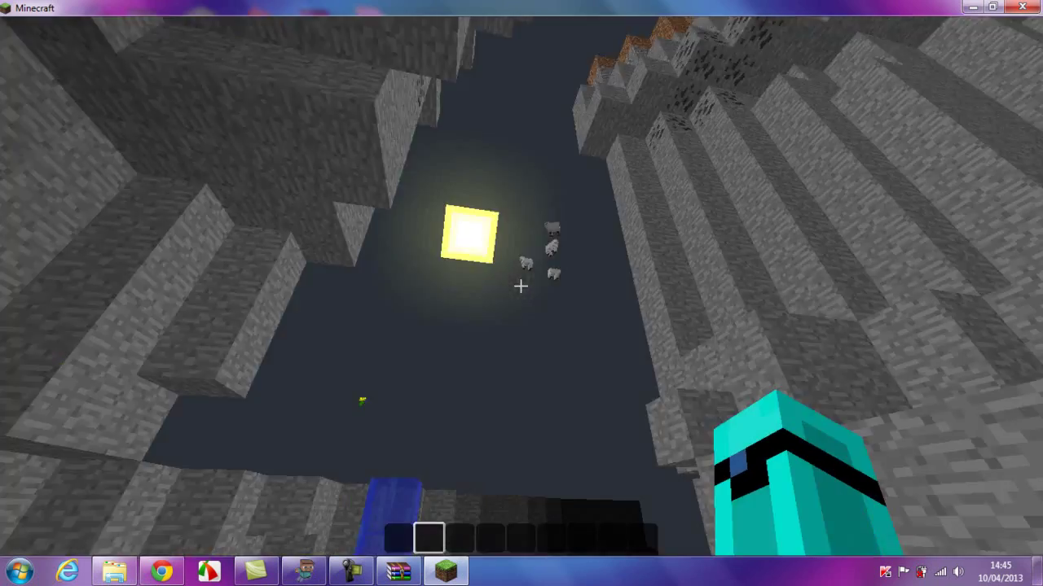
key(space)
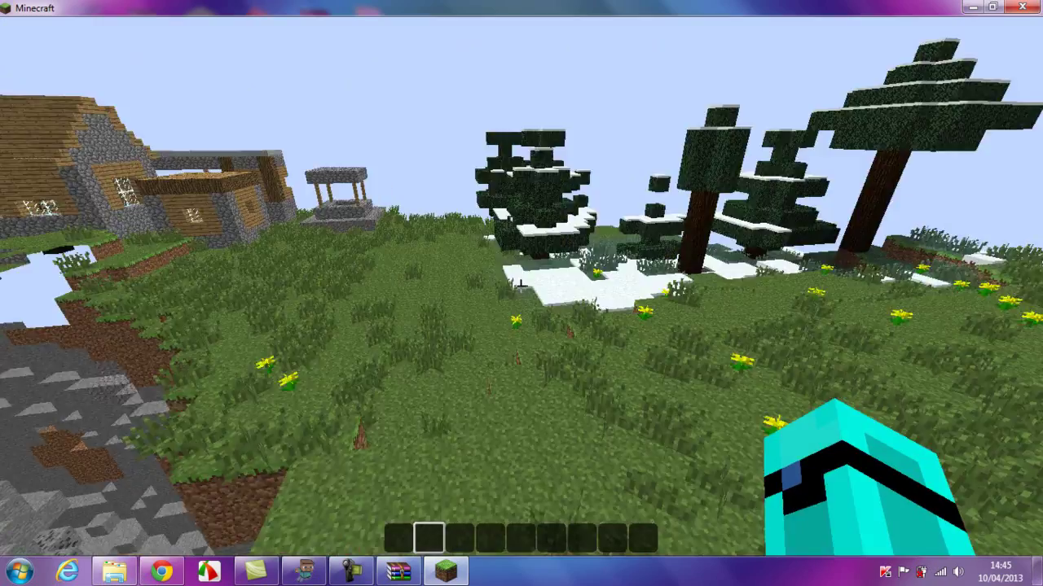
Step: Fly past the snowy trees and over the village crop field to the gravel path
key(w)
key(w)
key(w)
key(w)
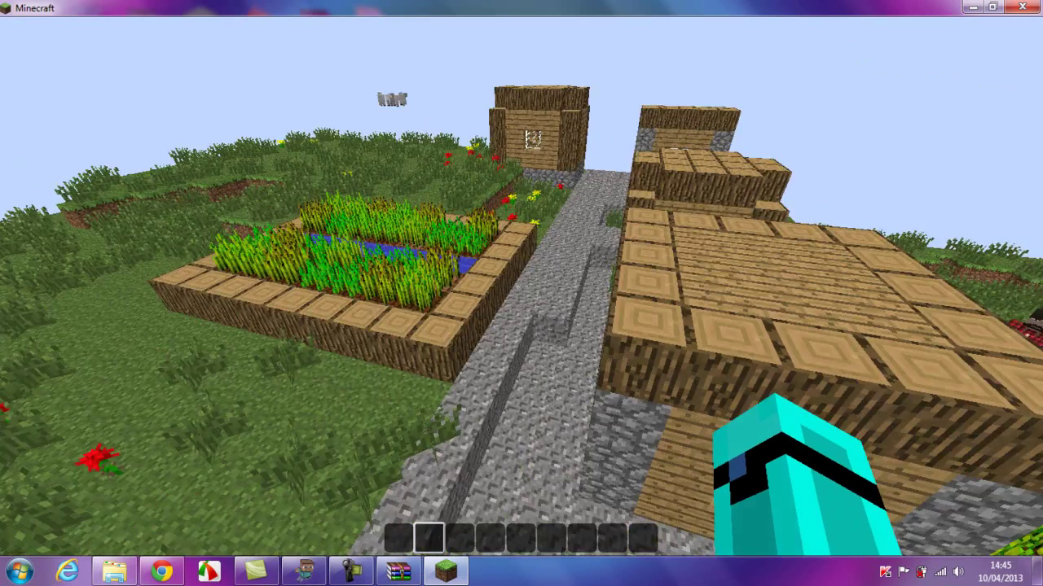
key(w)
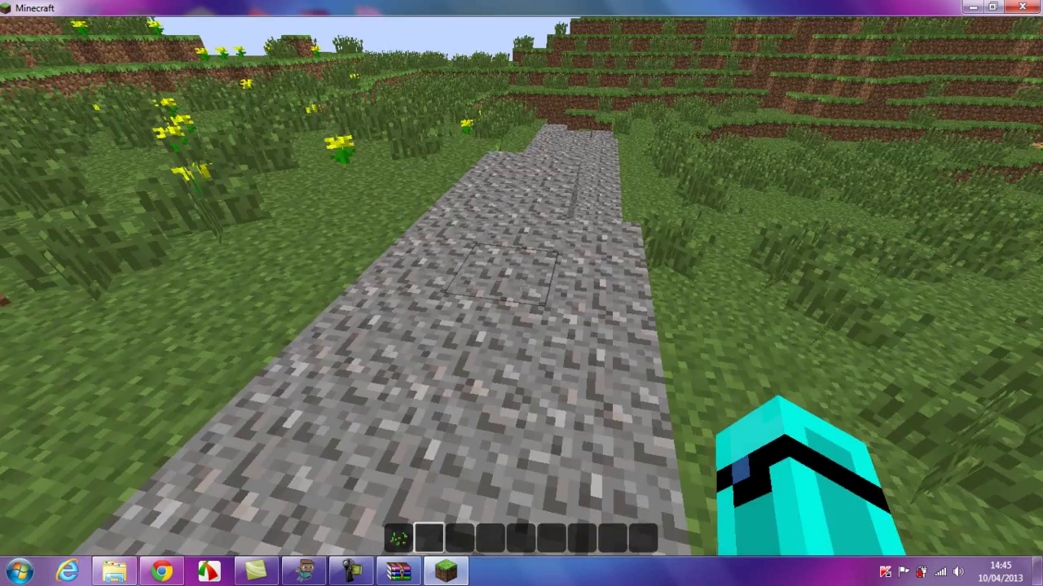
Step: Descend into the dark cave beside the gravel path and climb back out to the grassy hillside
key(w)
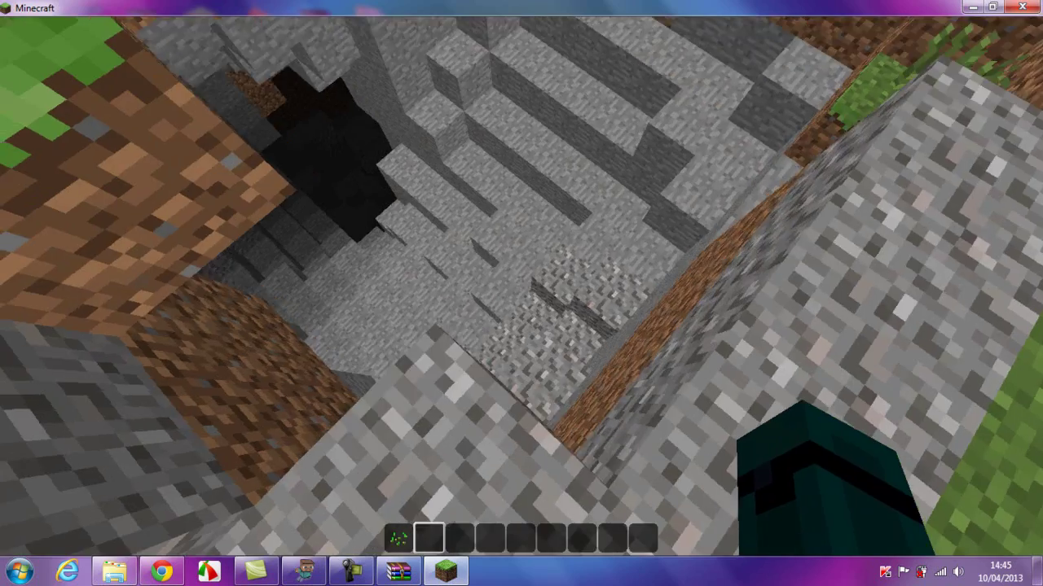
key(w)
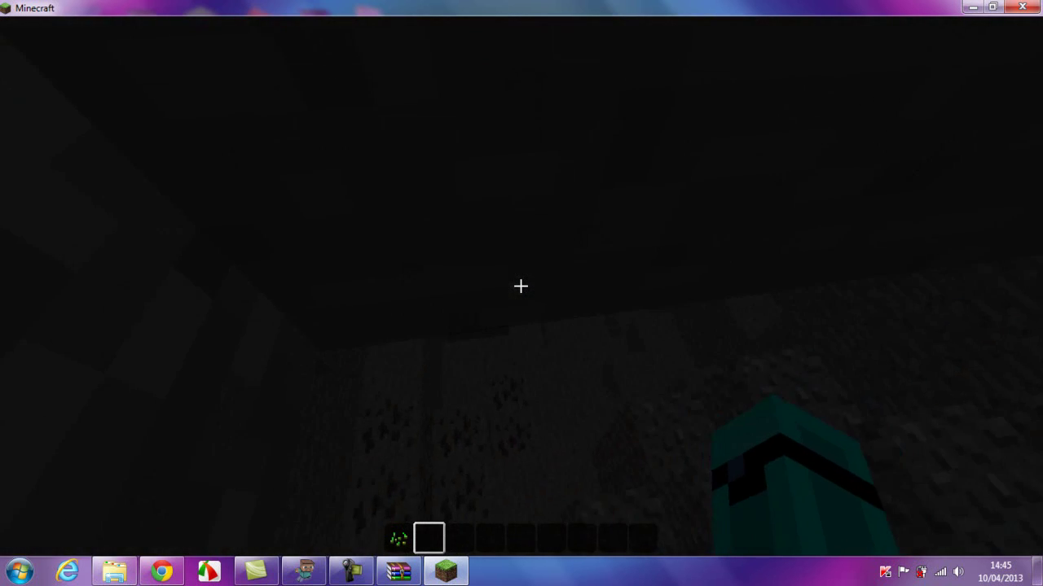
key(w)
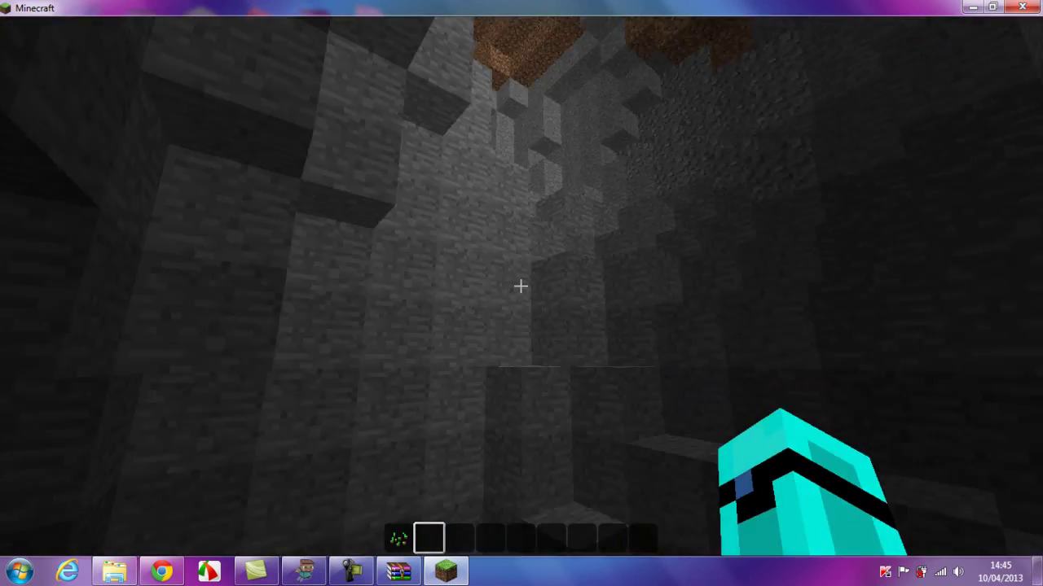
key(space)
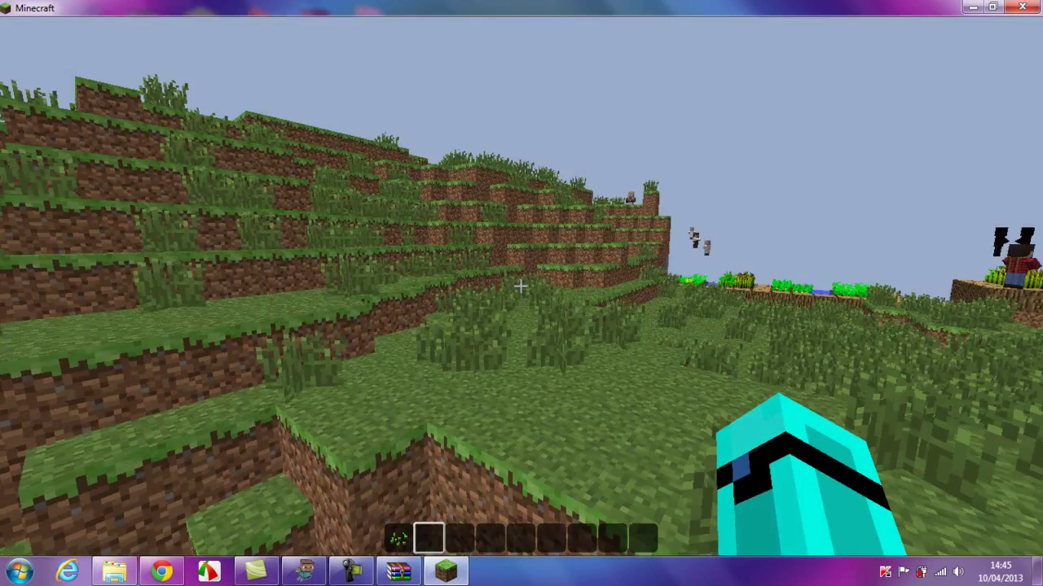
Step: Fly over the village down to the wheat field and view the villagers and crops up close
key(w)
key(shift)
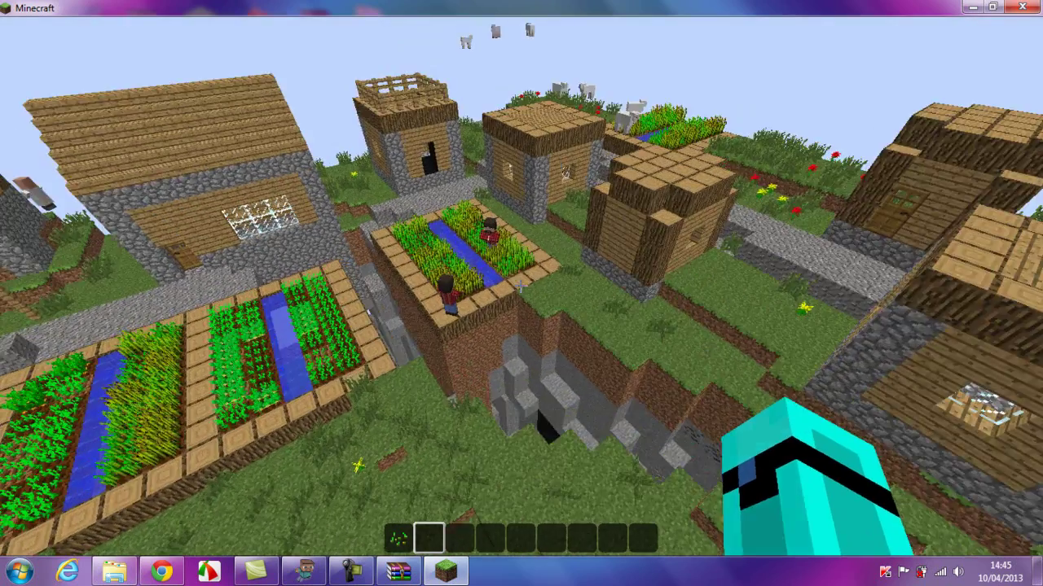
key(w)
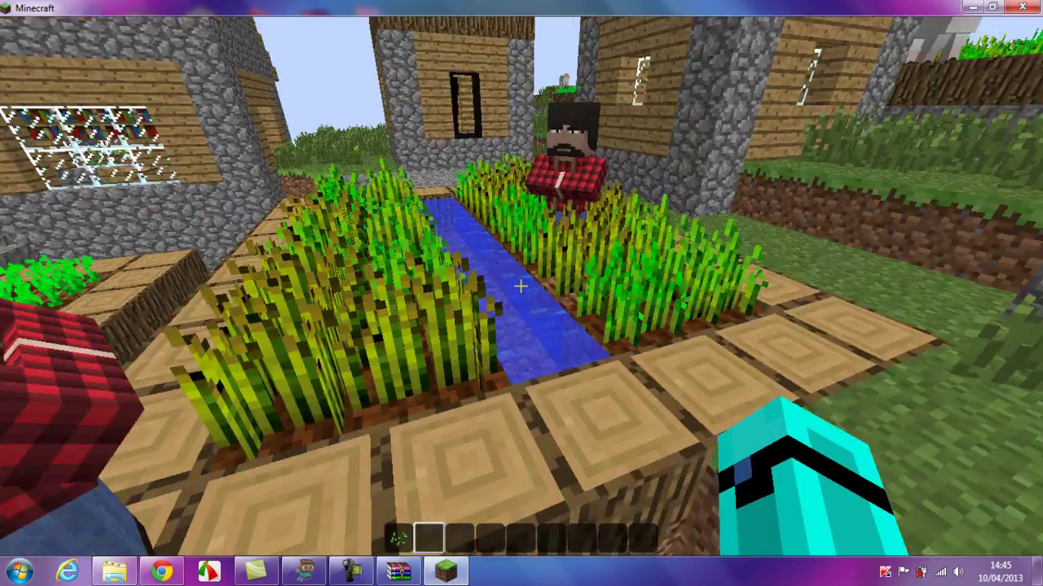
key(s)
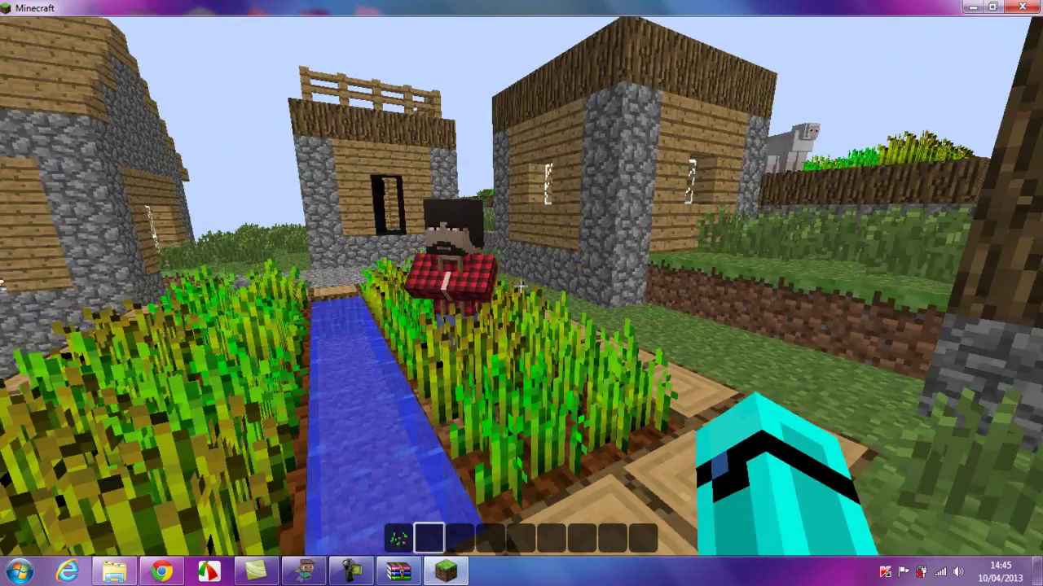
key(s)
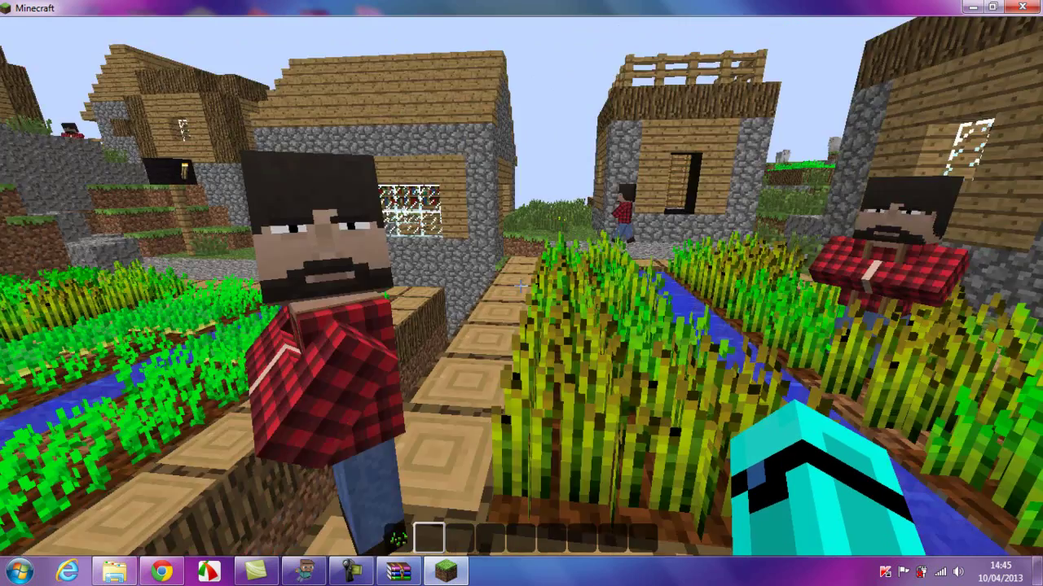
Step: Approach the brown-robed villager on the grassy hill, and fly back over the village crop fields
key(w)
key(w)
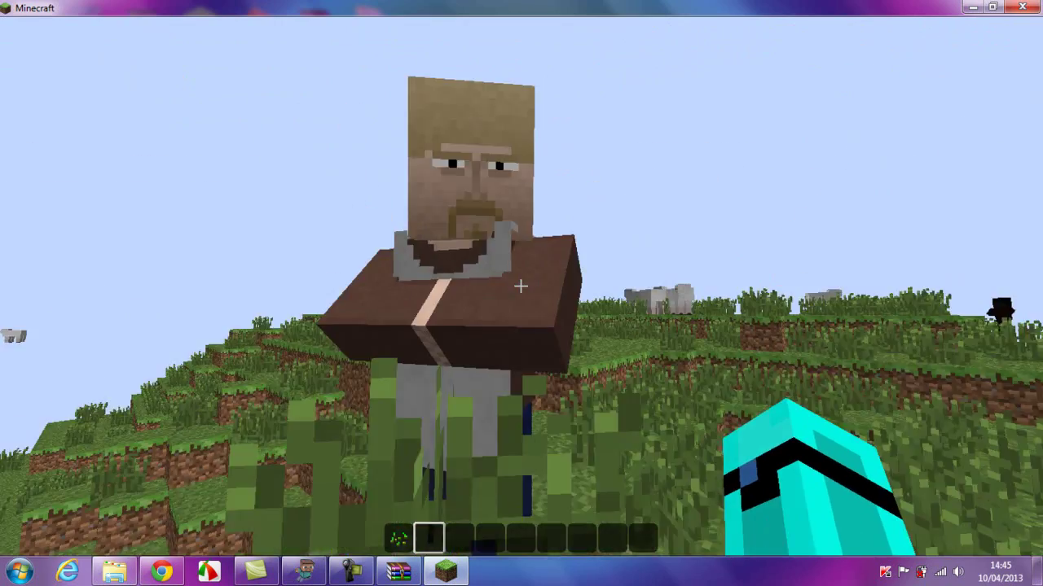
key(w)
key(w)
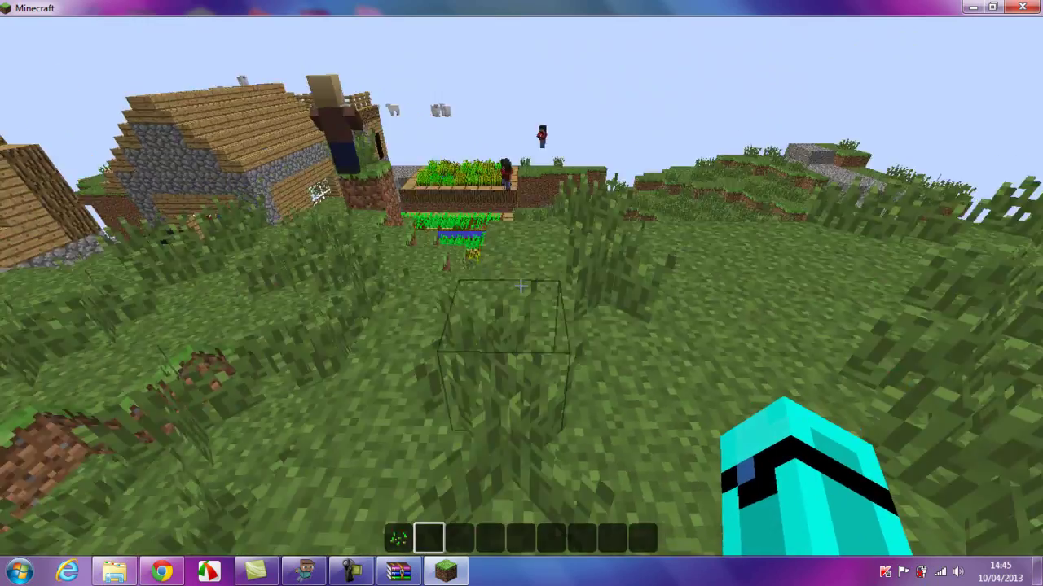
key(w)
key(space)
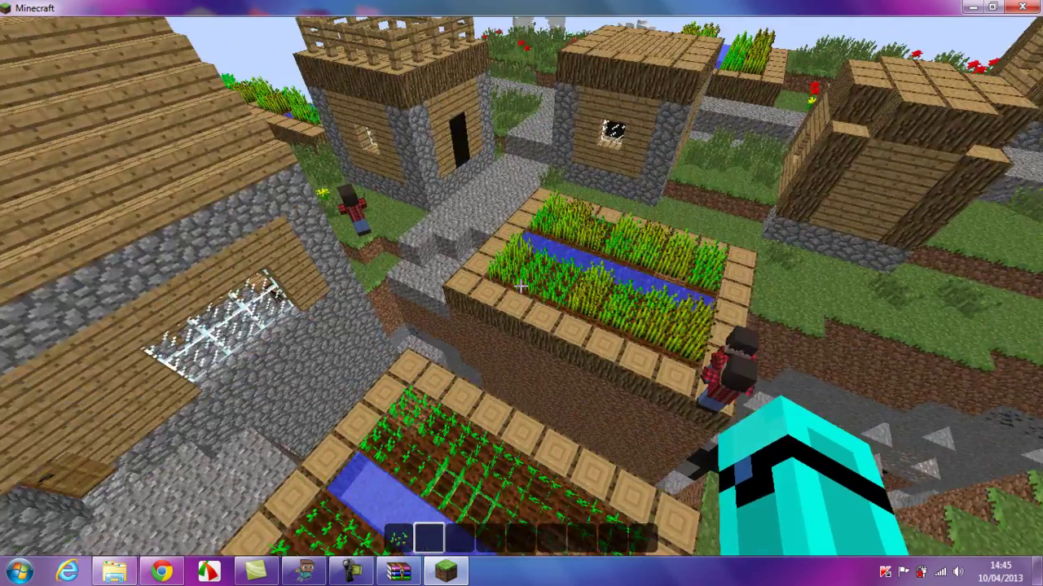
Step: Fly between the village houses and through the stone ravine, and return to the grass near the houses
key(w)
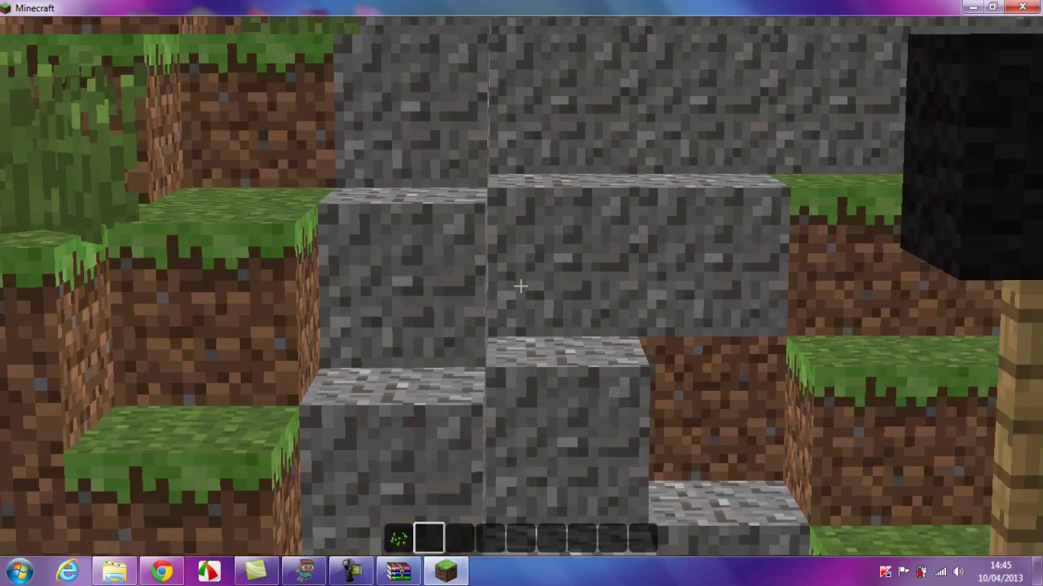
key(w)
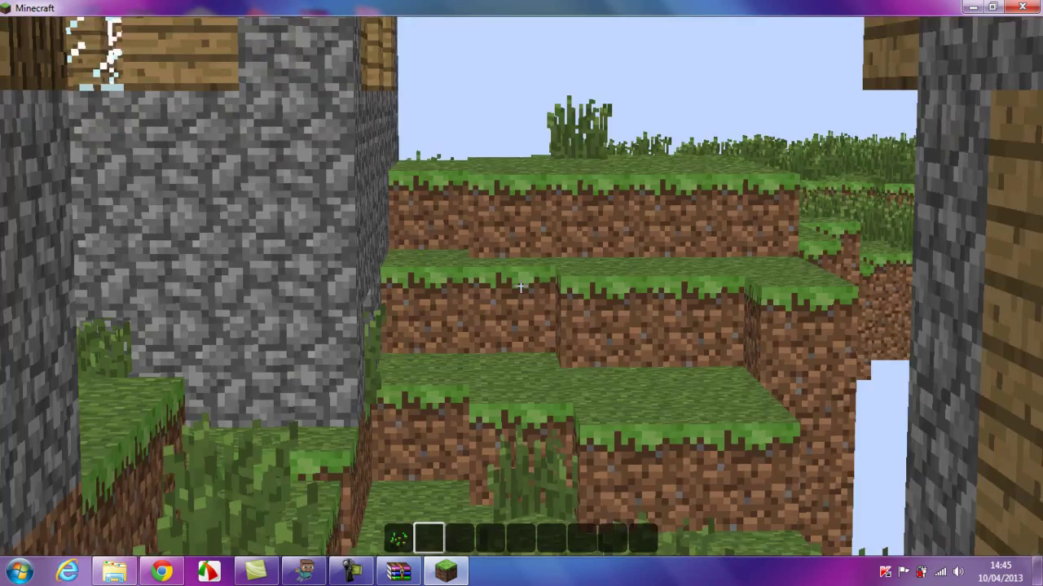
key(w)
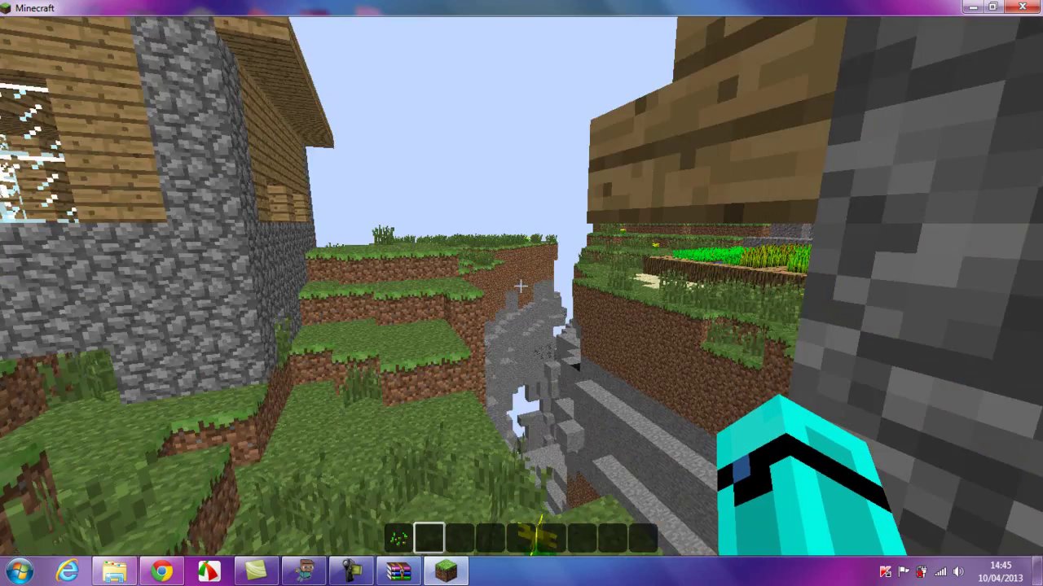
key(w)
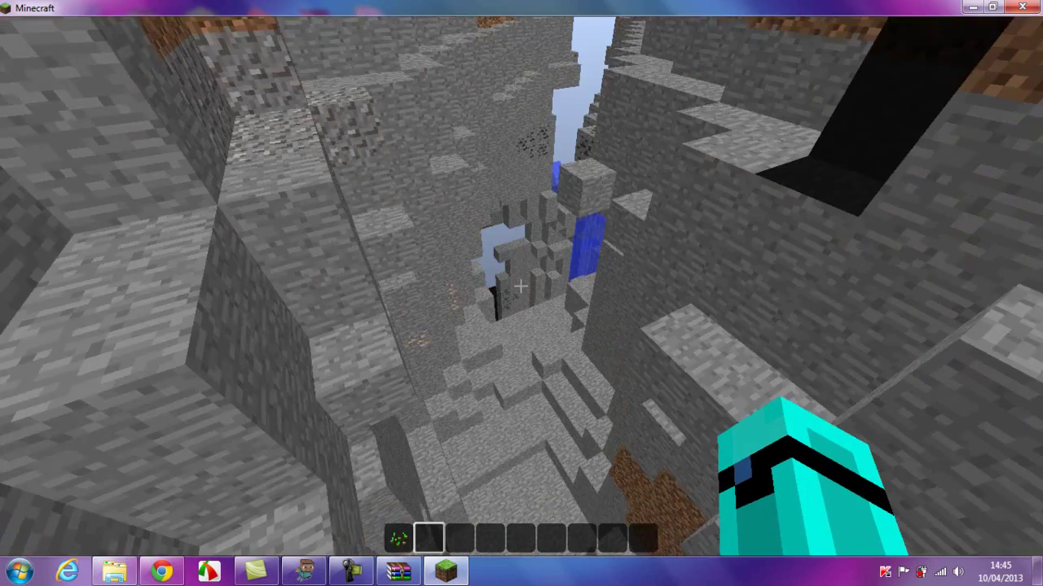
key(w)
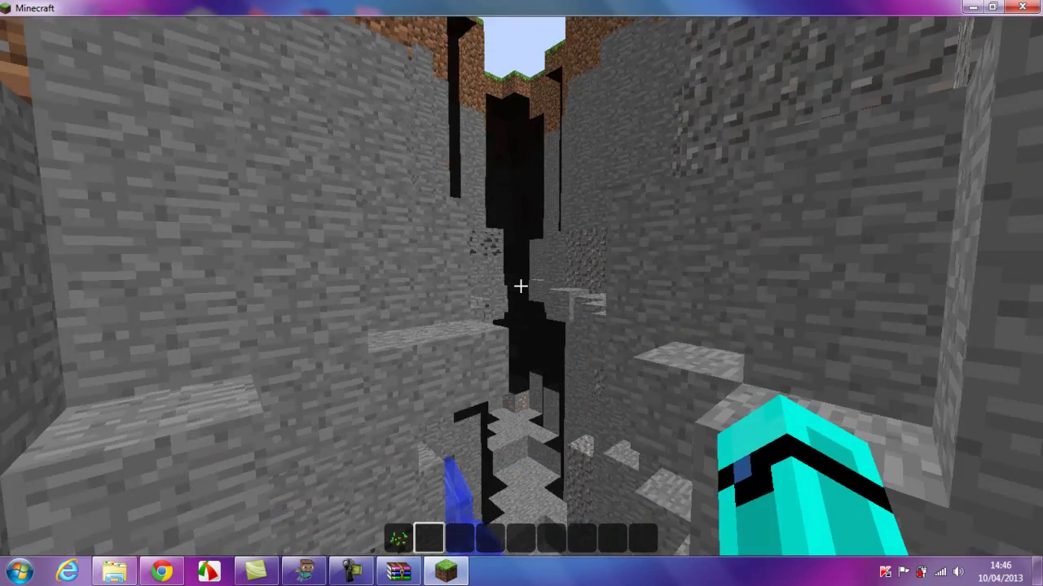
key(w)
key(space)
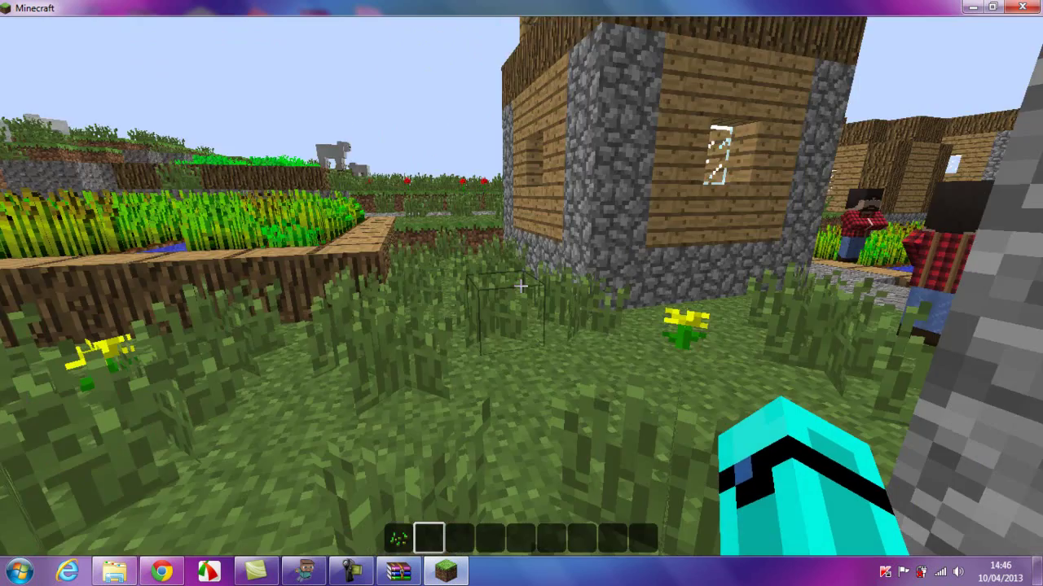
Step: Fly along the ravine edge past the library and crop fields, and follow the gravel path up the hill
key(w)
key(w)
key(w)
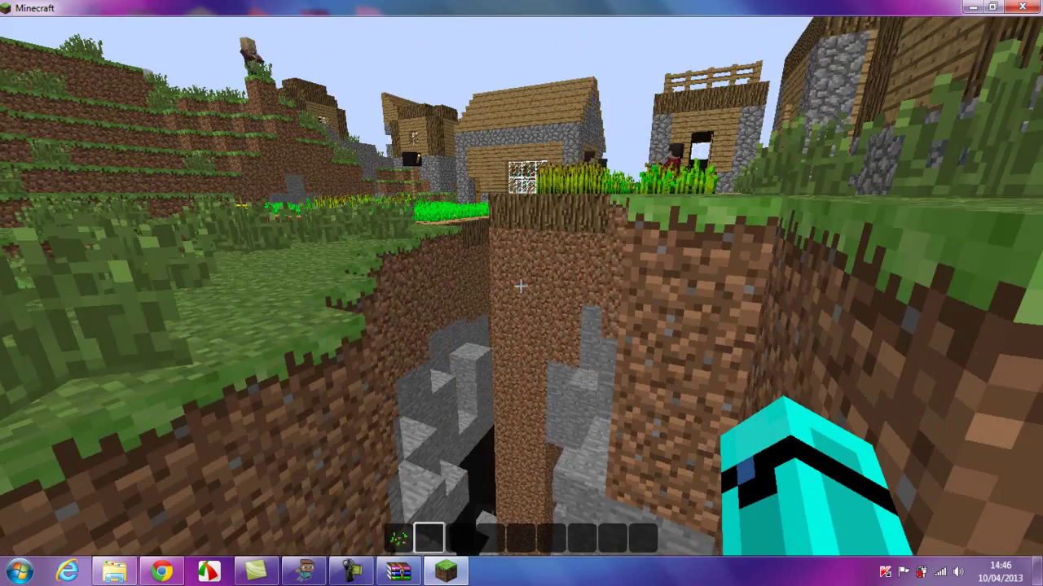
key(w)
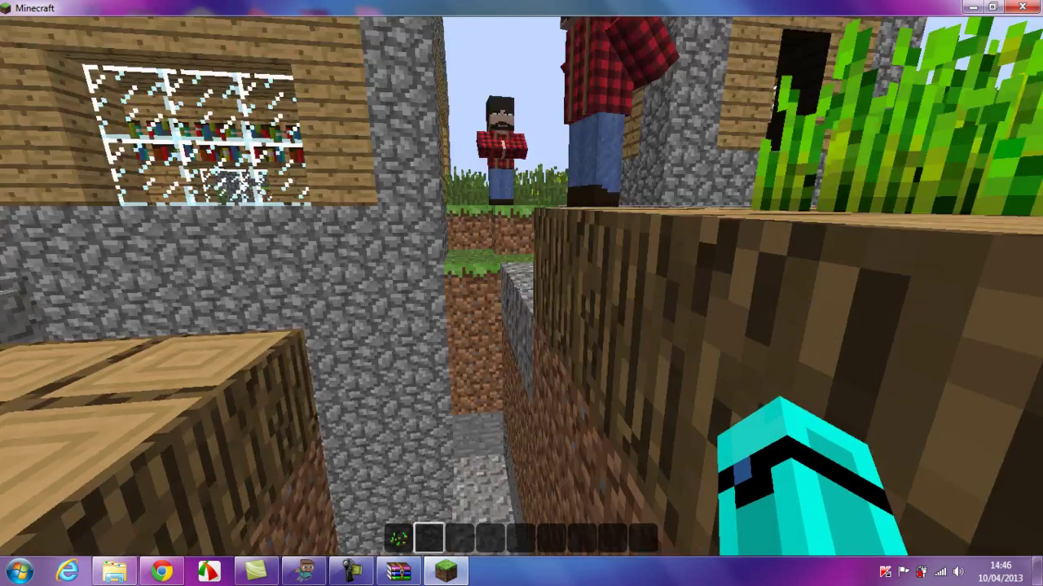
key(w)
key(space)
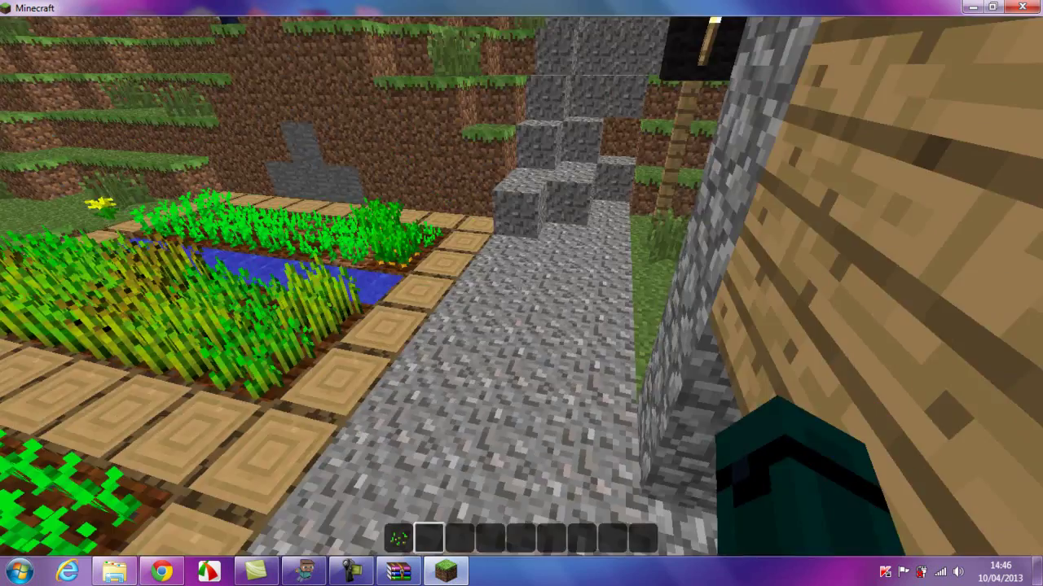
key(w)
key(space)
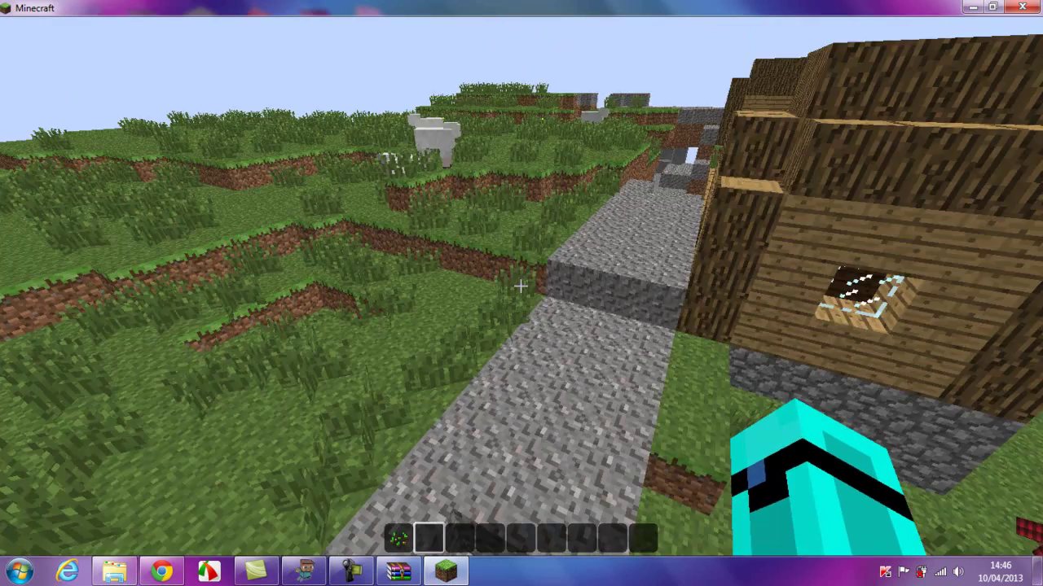
mouse_move(520, 286)
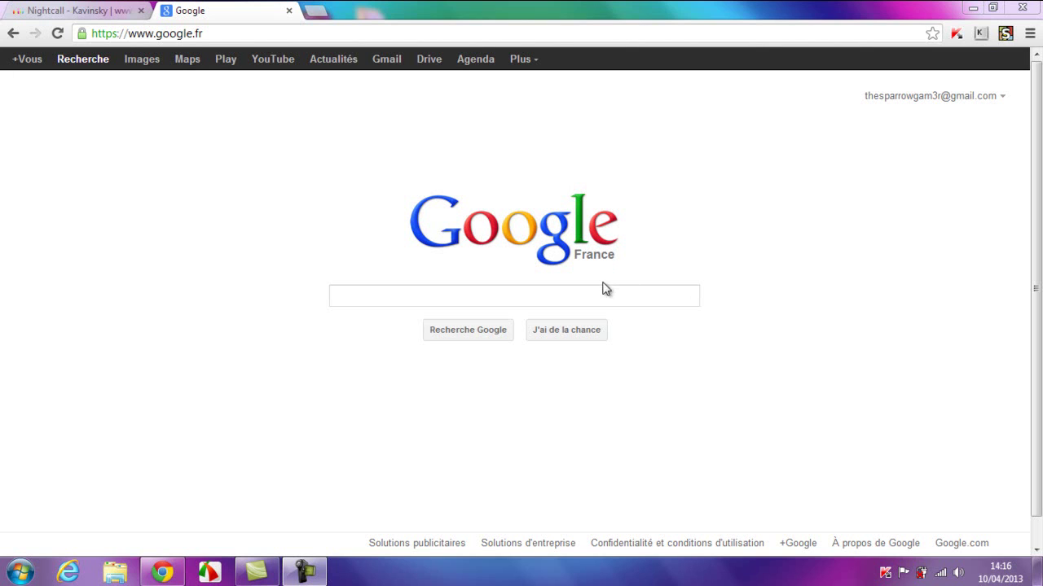
Step: Search Google for "télécharger minecraft" using the suggested search phrase
click(588, 298)
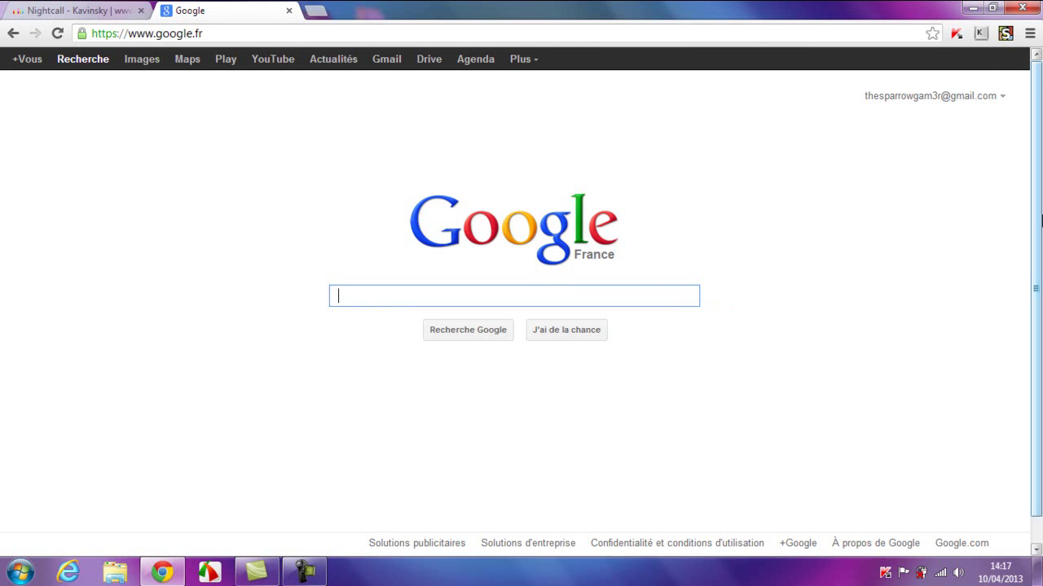
scroll(1036, 245, down, 1)
scroll(1041, 227, up, 1)
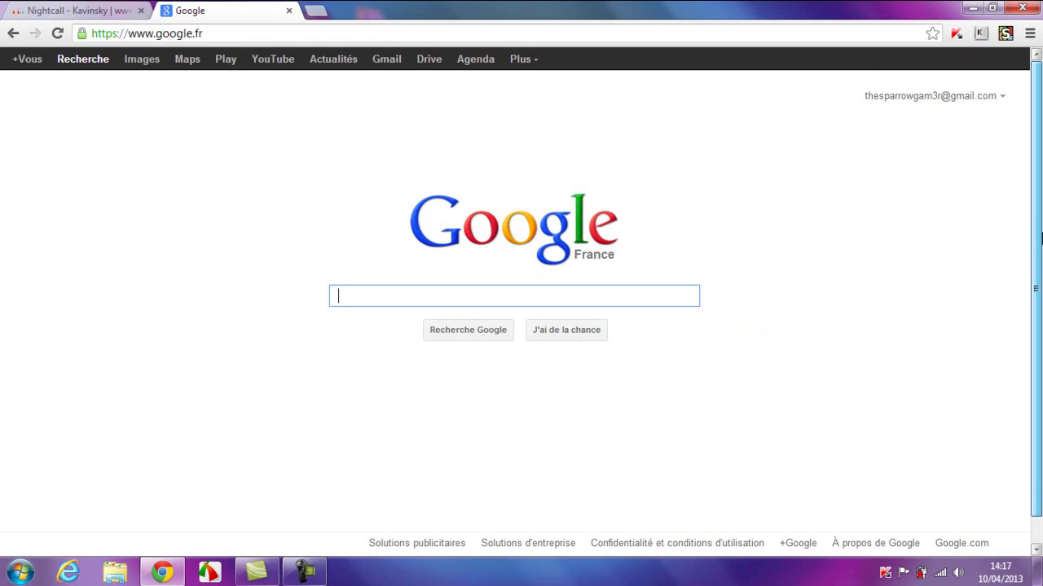
scroll(1036, 236, down, 1)
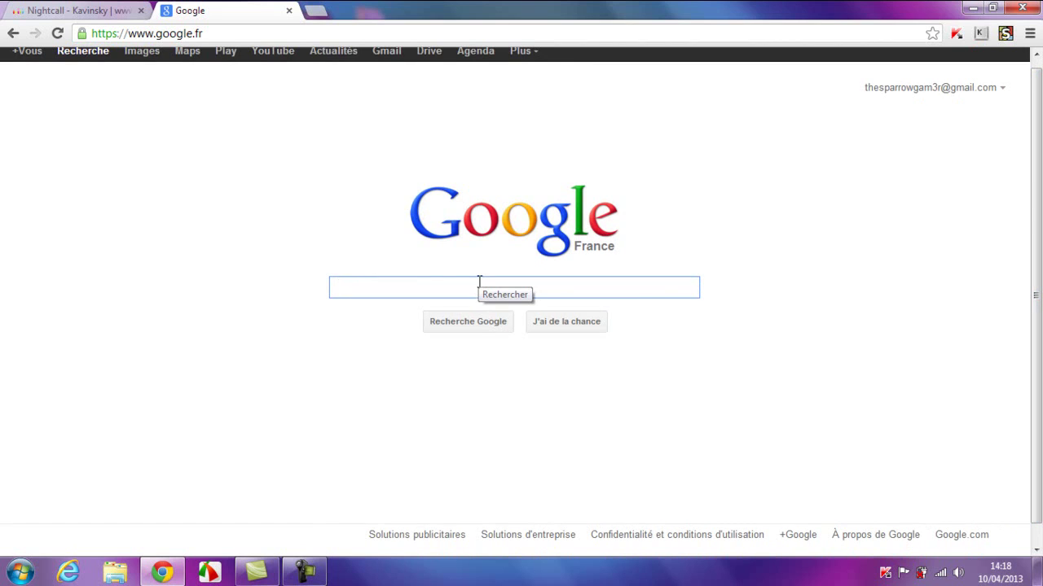
text(Télécharger Minecrf)
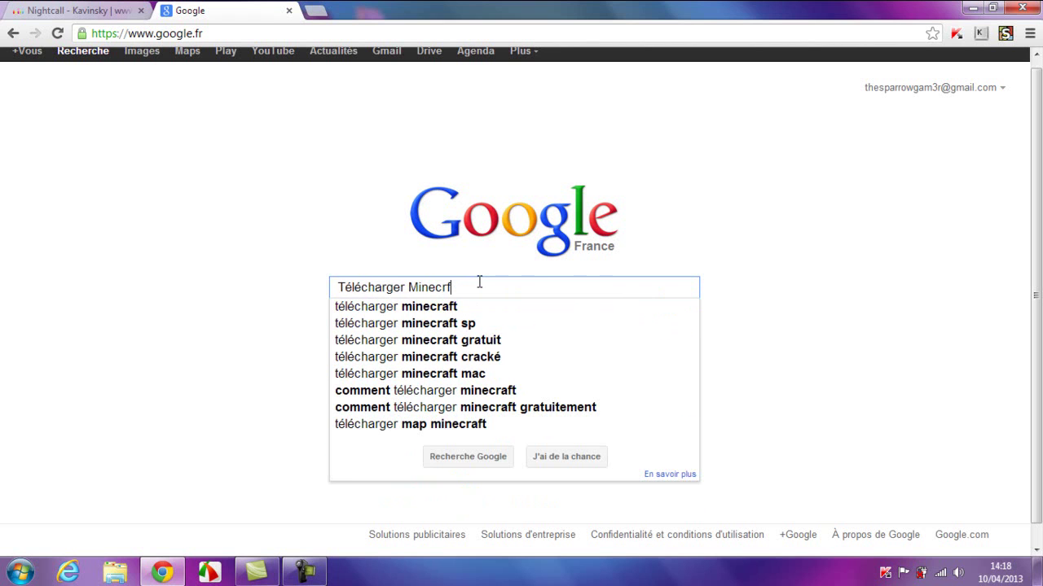
key(BackSpace)
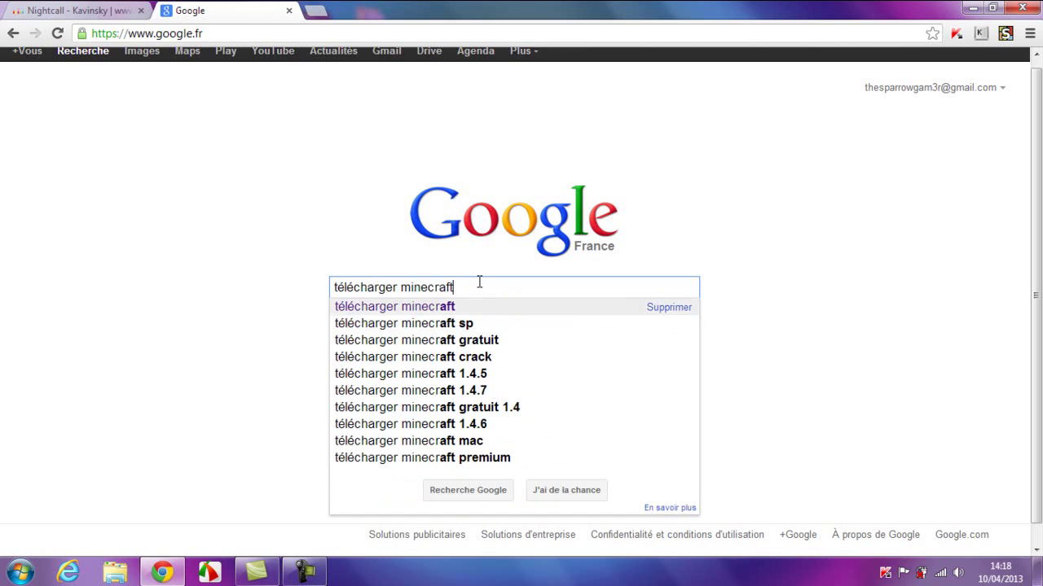
key(Down)
key(Return)
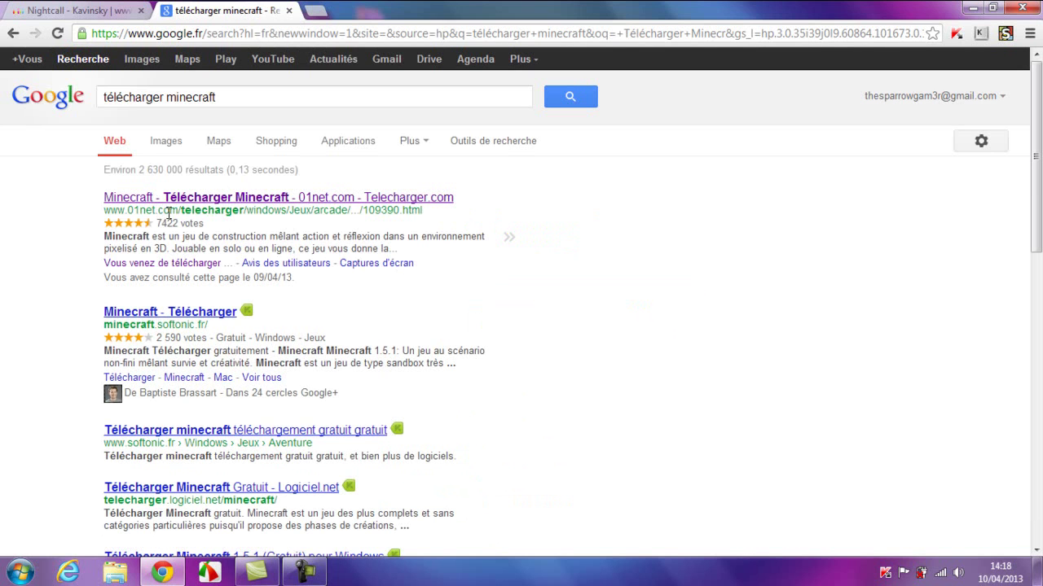
Step: Look through the search results and open the 01net.com Telecharger page for downloading Minecraft
scroll(164, 214, down, 2)
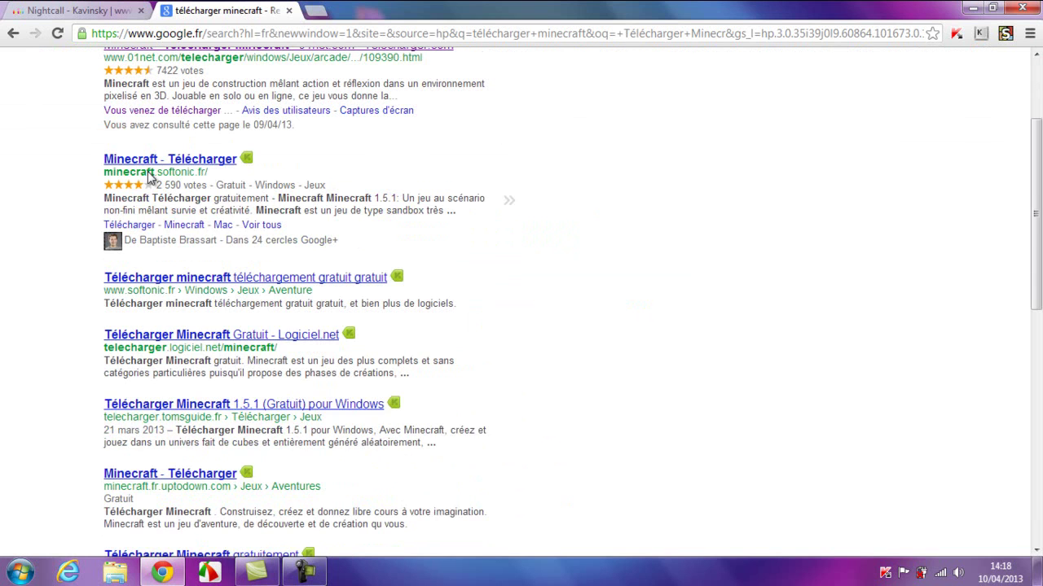
scroll(152, 170, down, 1)
scroll(148, 281, up, 3)
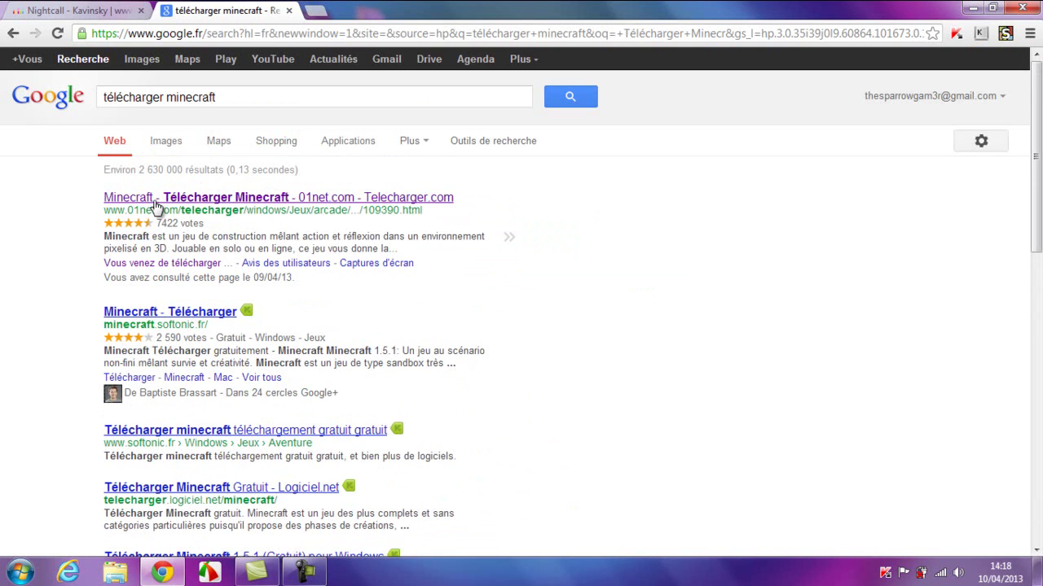
click(159, 200)
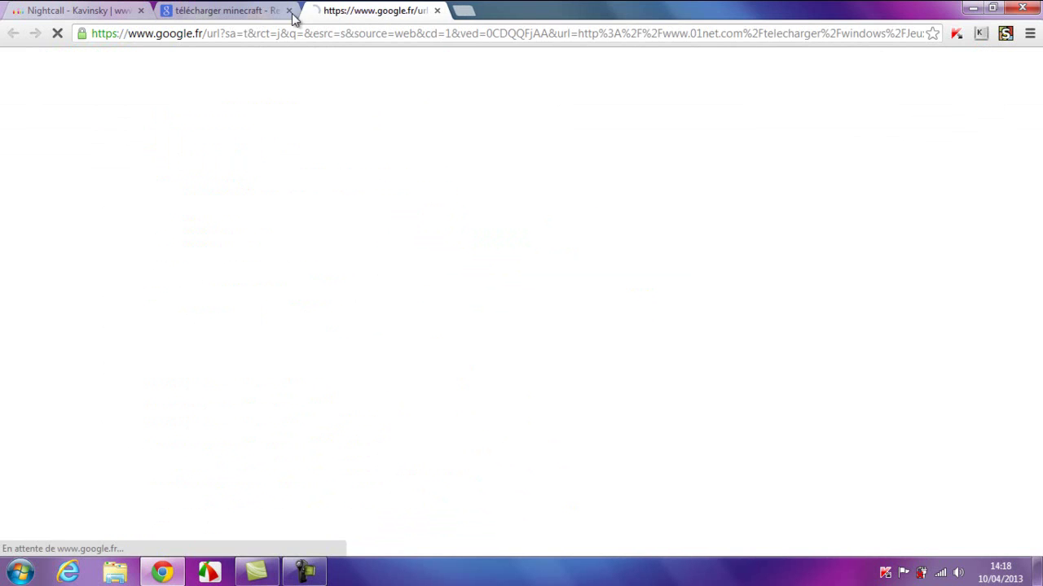